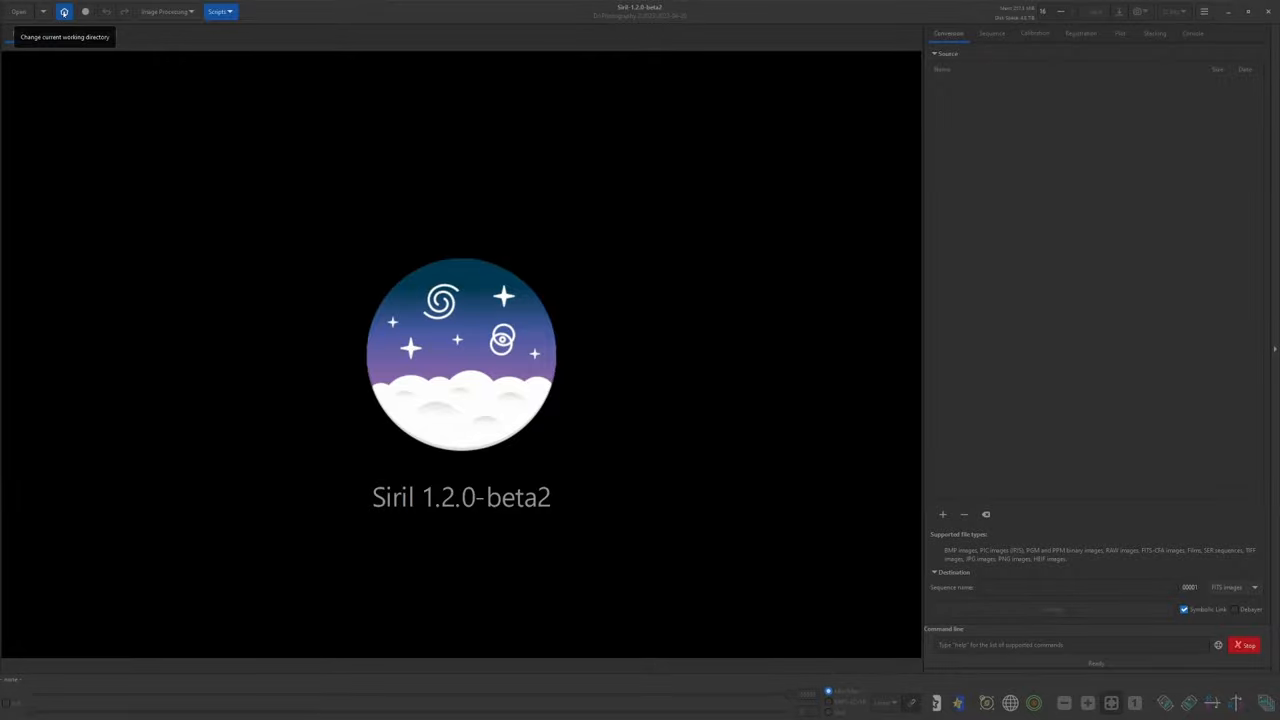
# Browse 2023 > SIRILSTACK and set BODE DEMO as the working directory
pyautogui.click(64, 12)
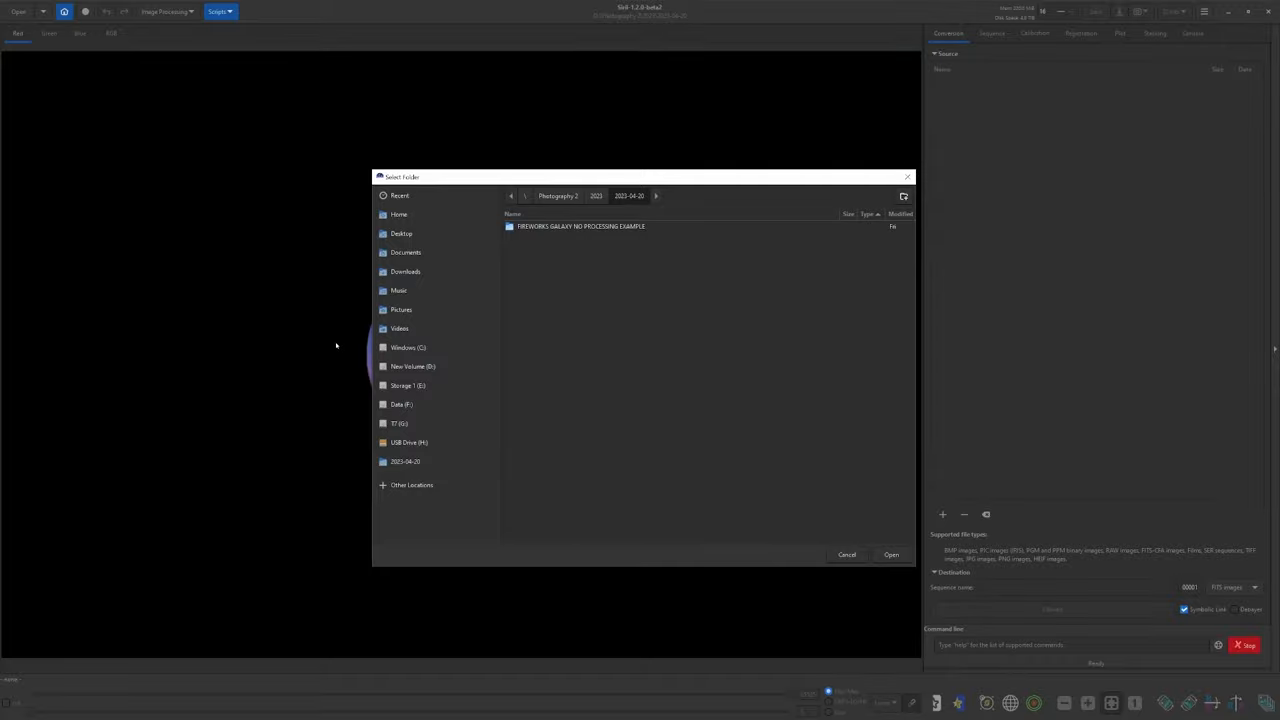
pyautogui.click(596, 195)
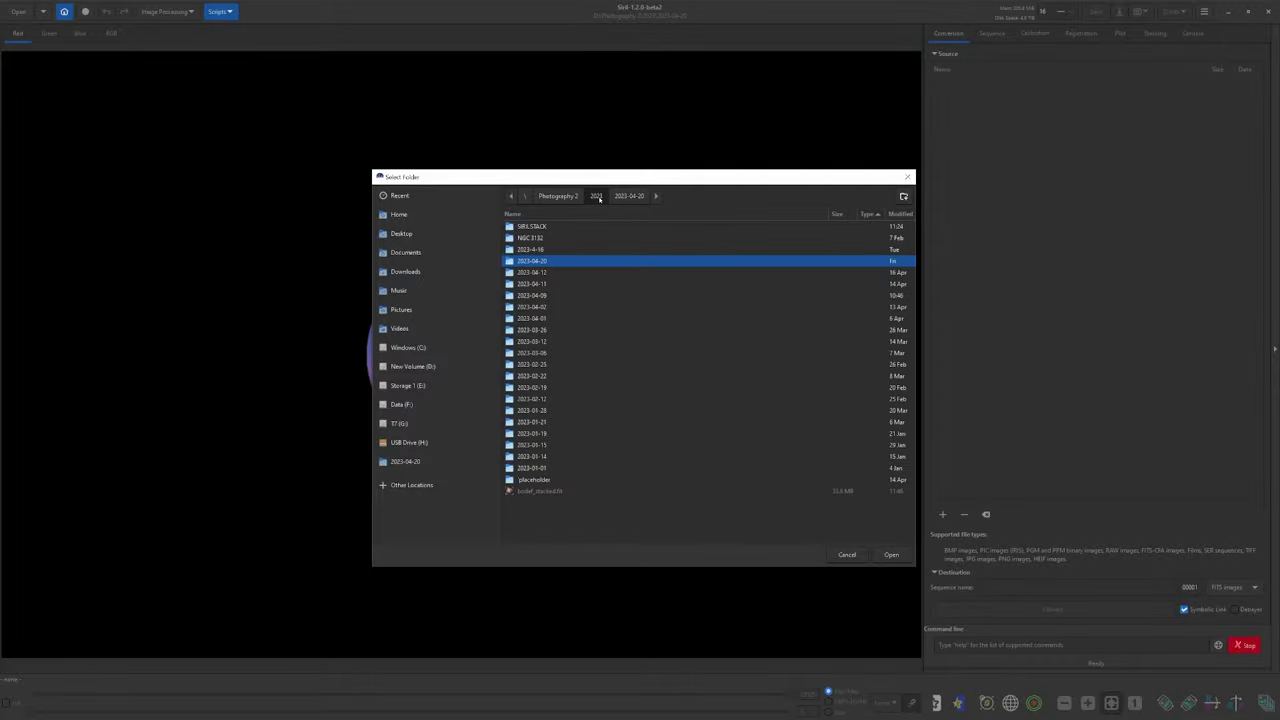
pyautogui.click(541, 226)
pyautogui.doubleClick(541, 227)
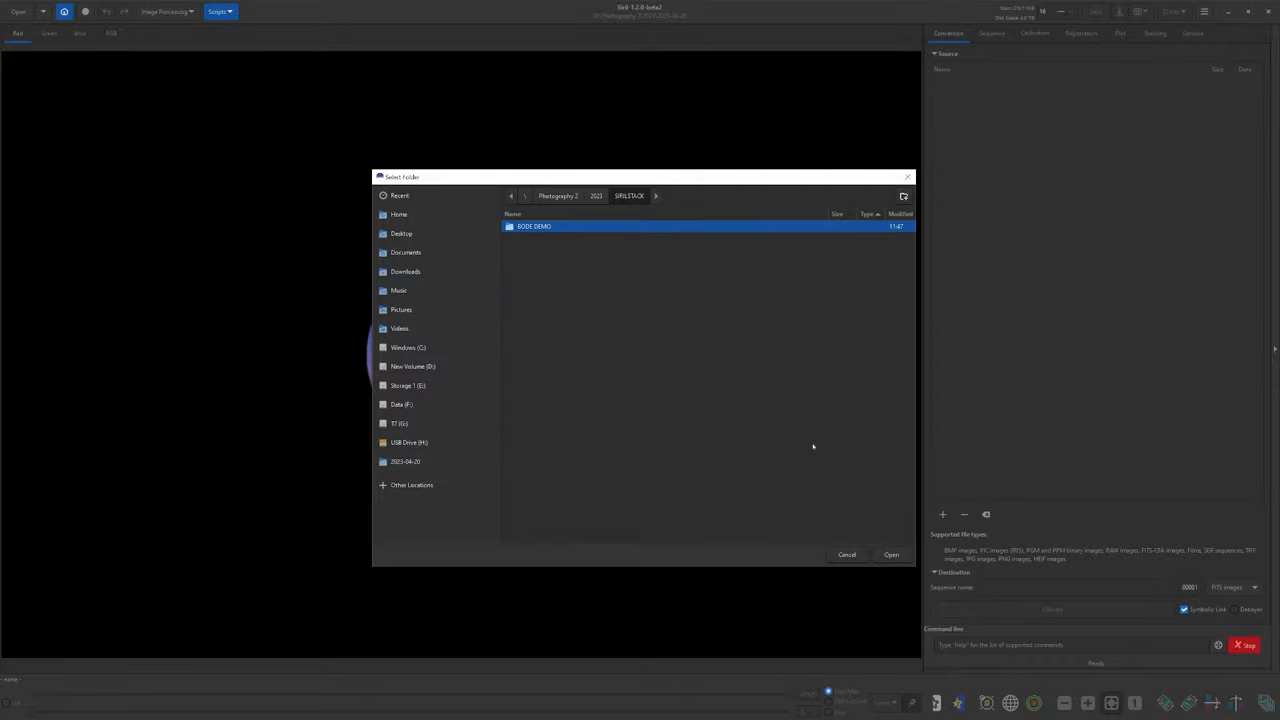
pyautogui.click(891, 556)
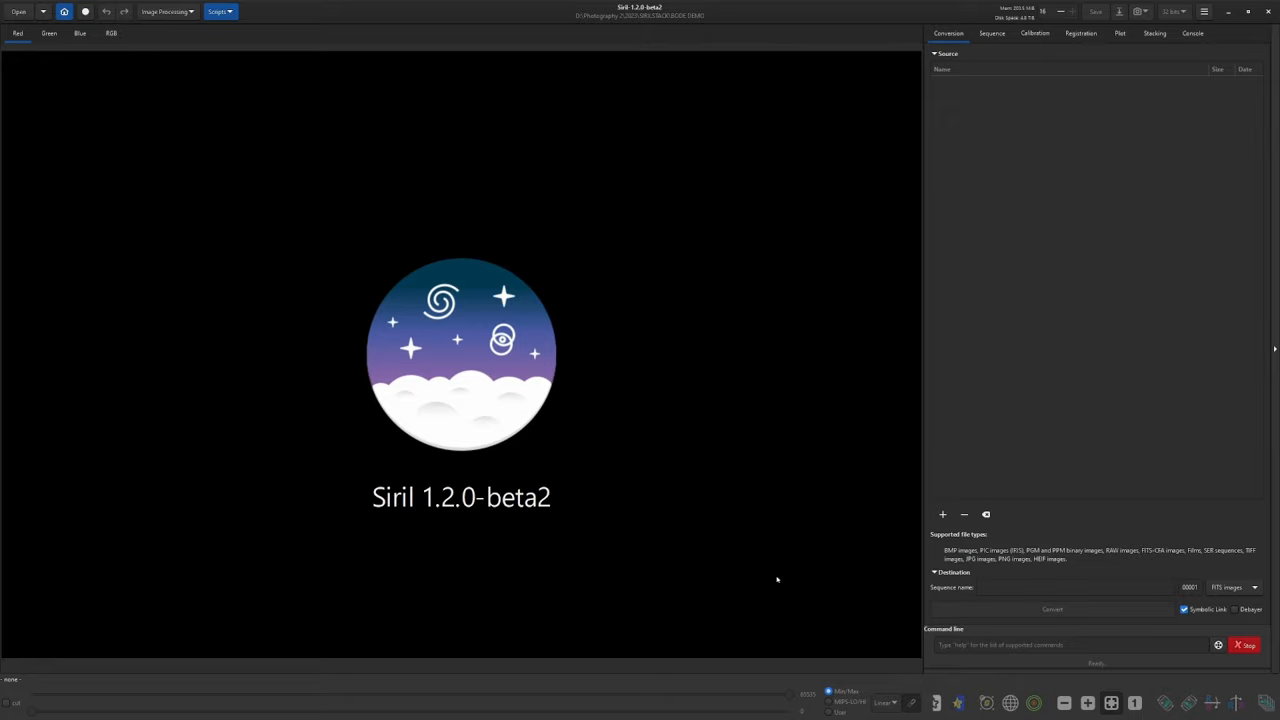
pyautogui.click(943, 515)
# Select all 384 bode TIF files with Ctrl+A and add them as conversion sources
pyautogui.click(943, 514)
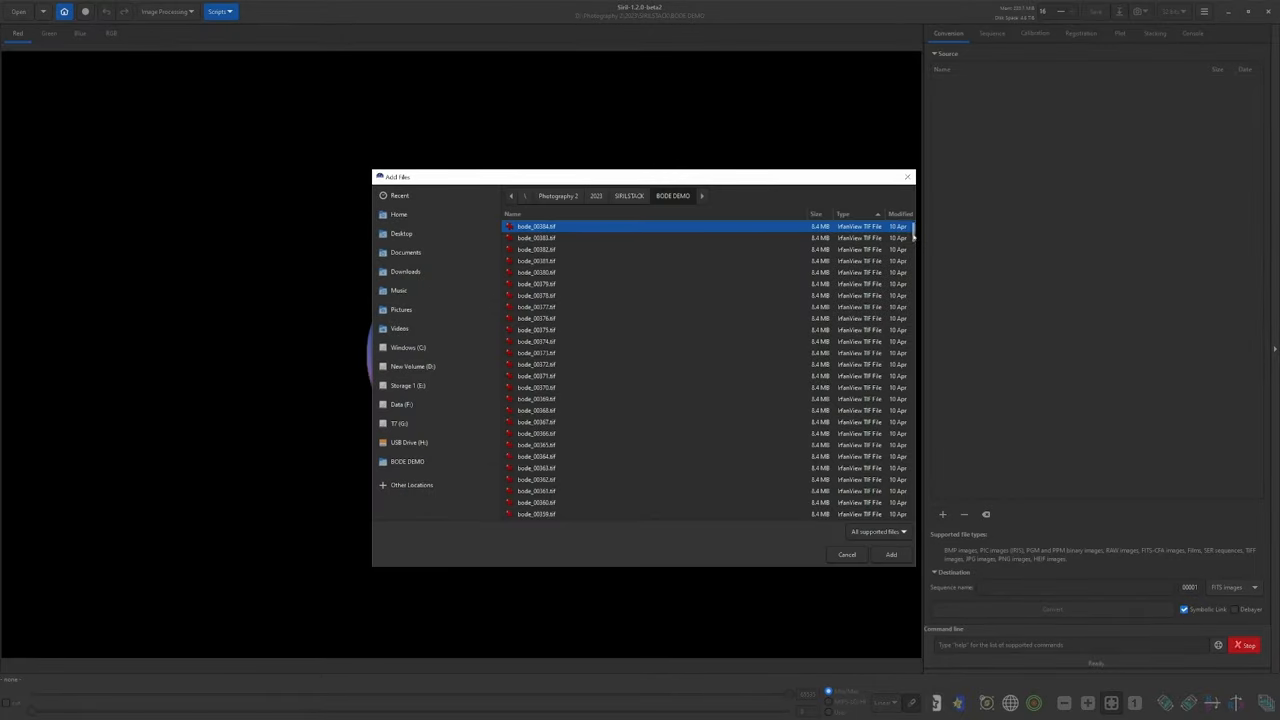
pyautogui.moveTo(913, 231); pyautogui.dragTo(913, 548)
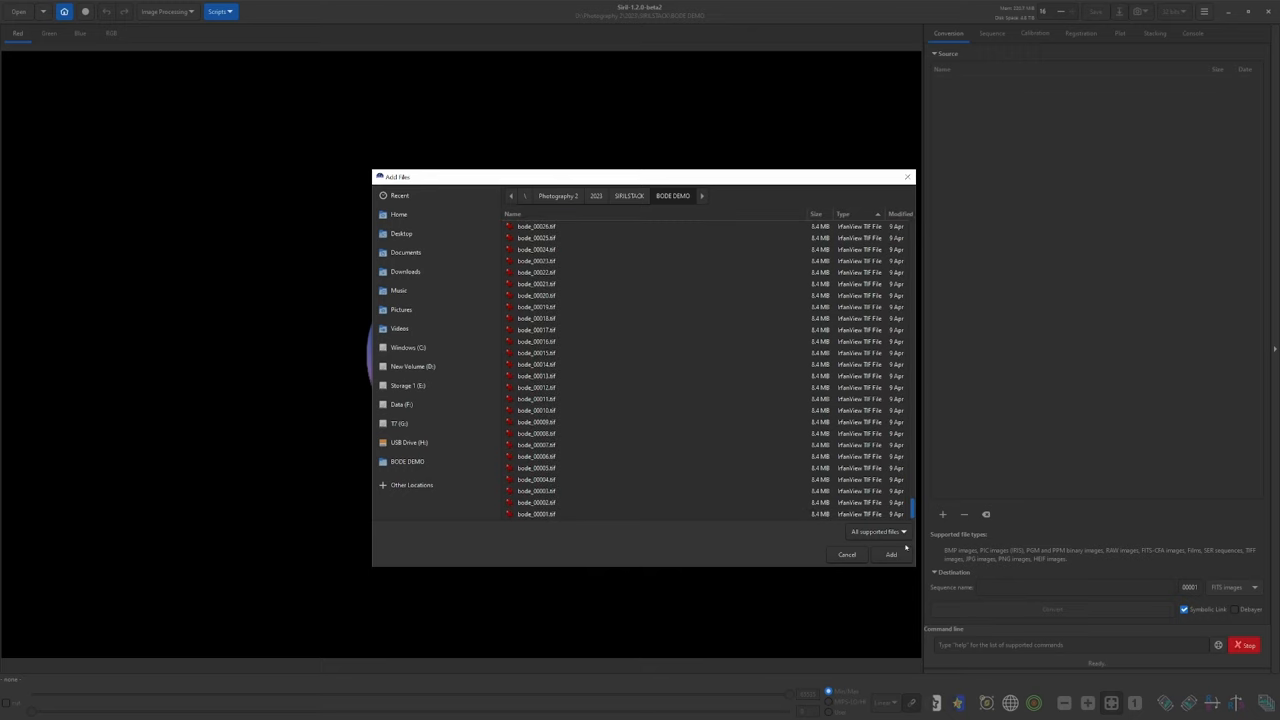
pyautogui.hotkey('ctrl', 'a')
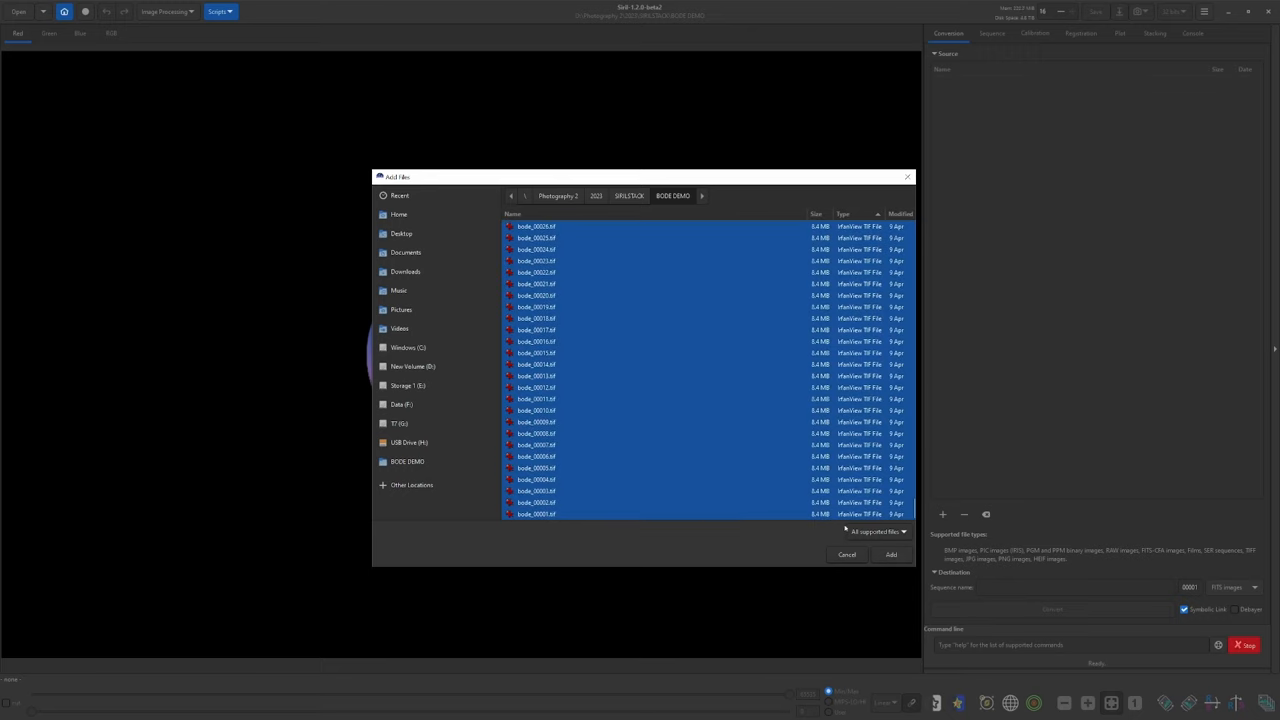
pyautogui.click(893, 556)
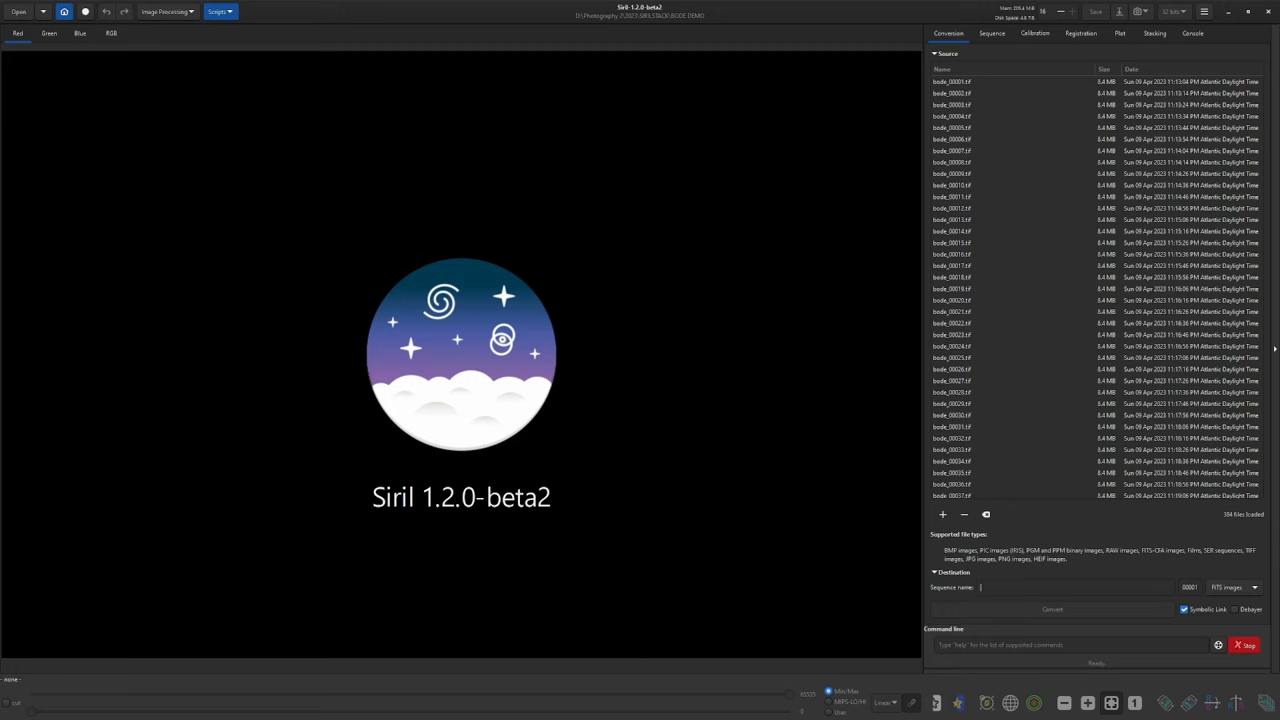
pyautogui.write('BODEF')
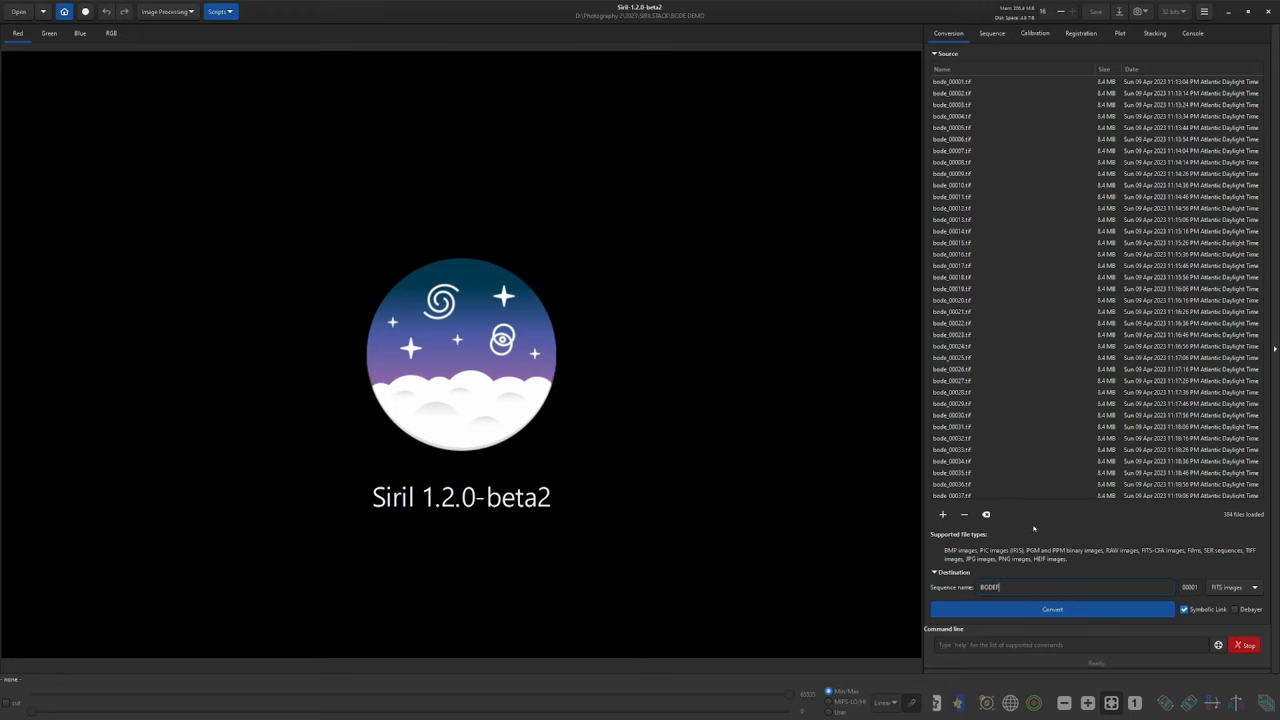
# Convert the bode TIFFs into the BODEF FITS sequence
pyautogui.click(1052, 609)
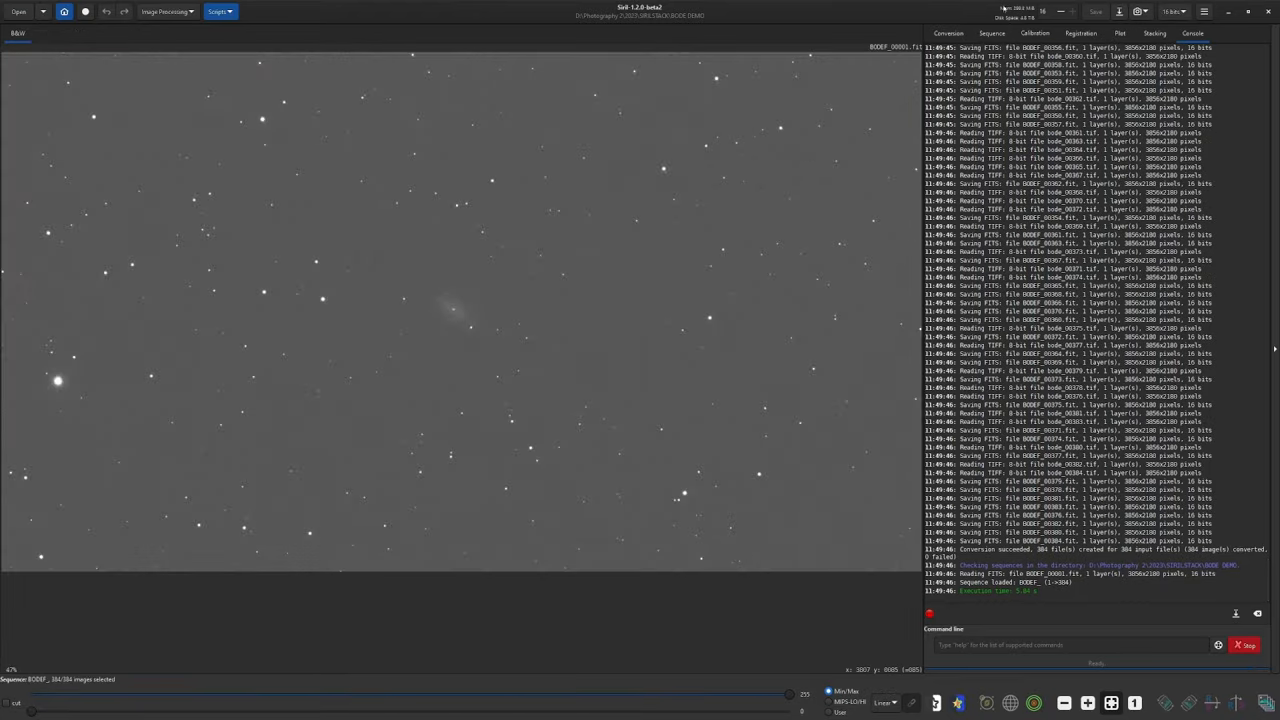
# Review the Sequence, Calibration and Registration settings for BODEF
pyautogui.click(995, 37)
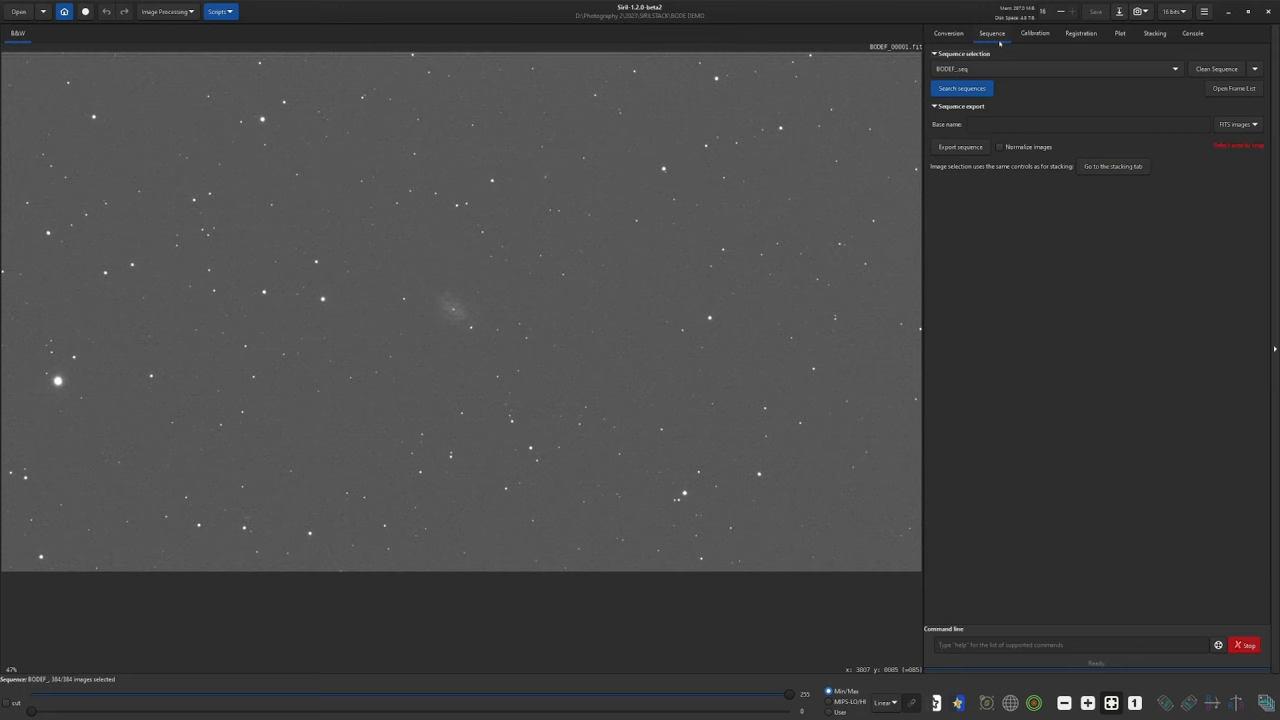
pyautogui.click(1034, 33)
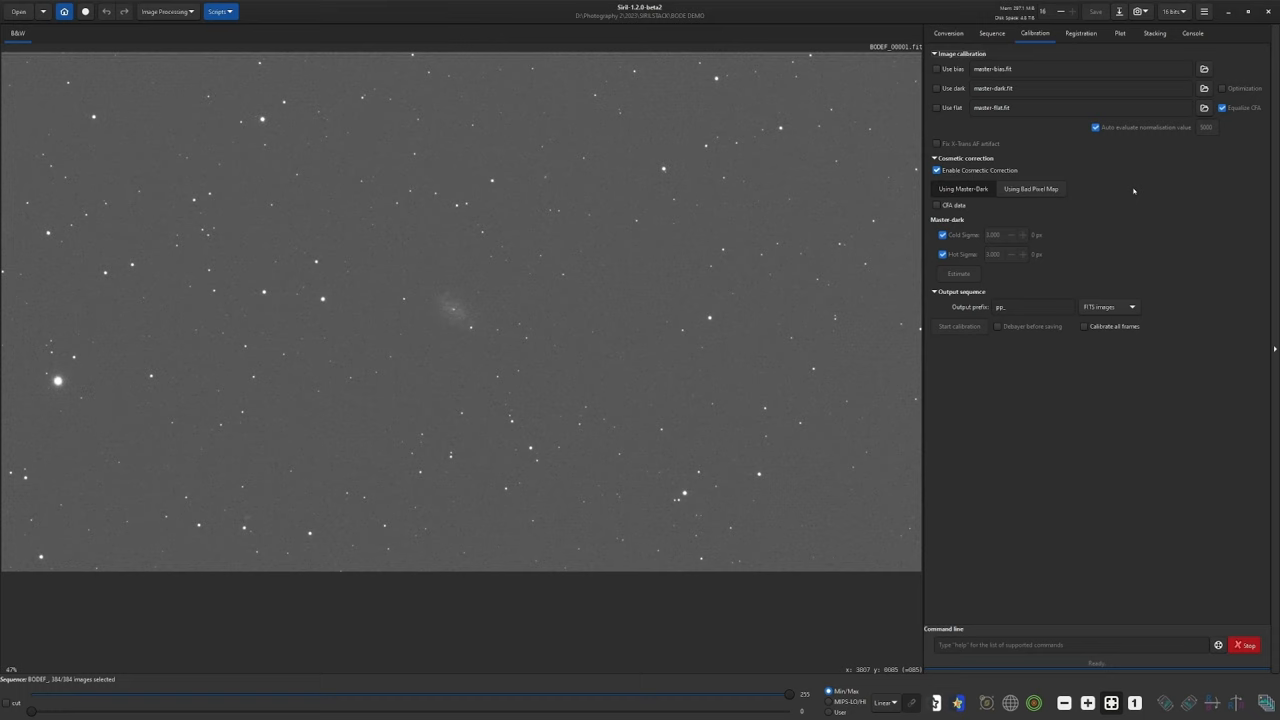
pyautogui.click(1081, 33)
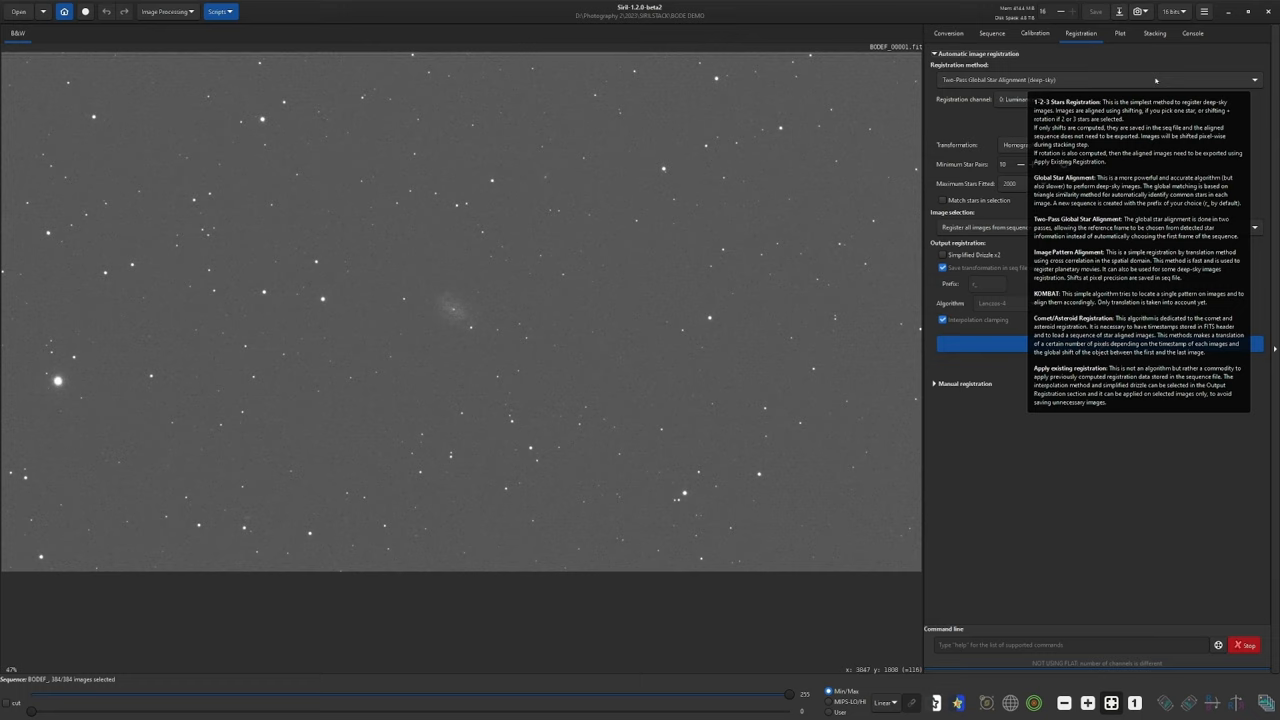
# Return to the Sequence settings for the BODEF sequence
pyautogui.click(993, 33)
# Step through the frame list previewing BODEF_00002 to BODEF_00016
pyautogui.click(1233, 88)
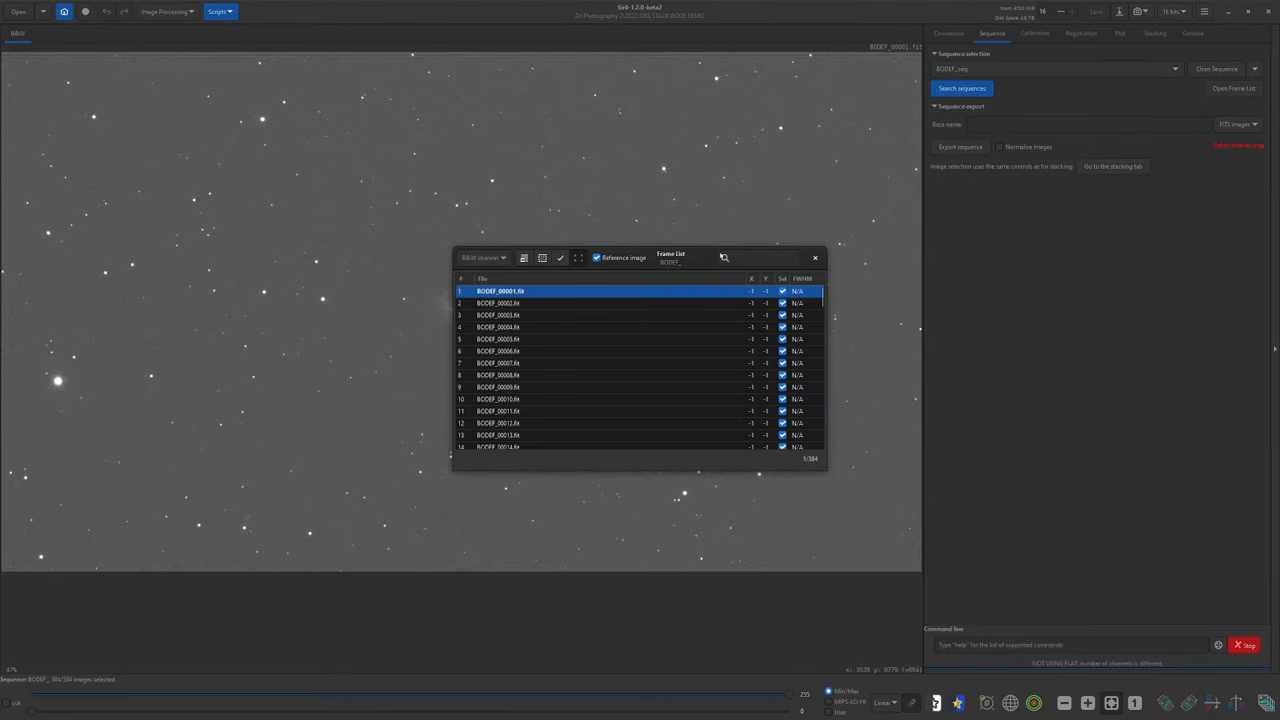
pyautogui.moveTo(723, 257); pyautogui.dragTo(1108, 253)
pyautogui.click(952, 299)
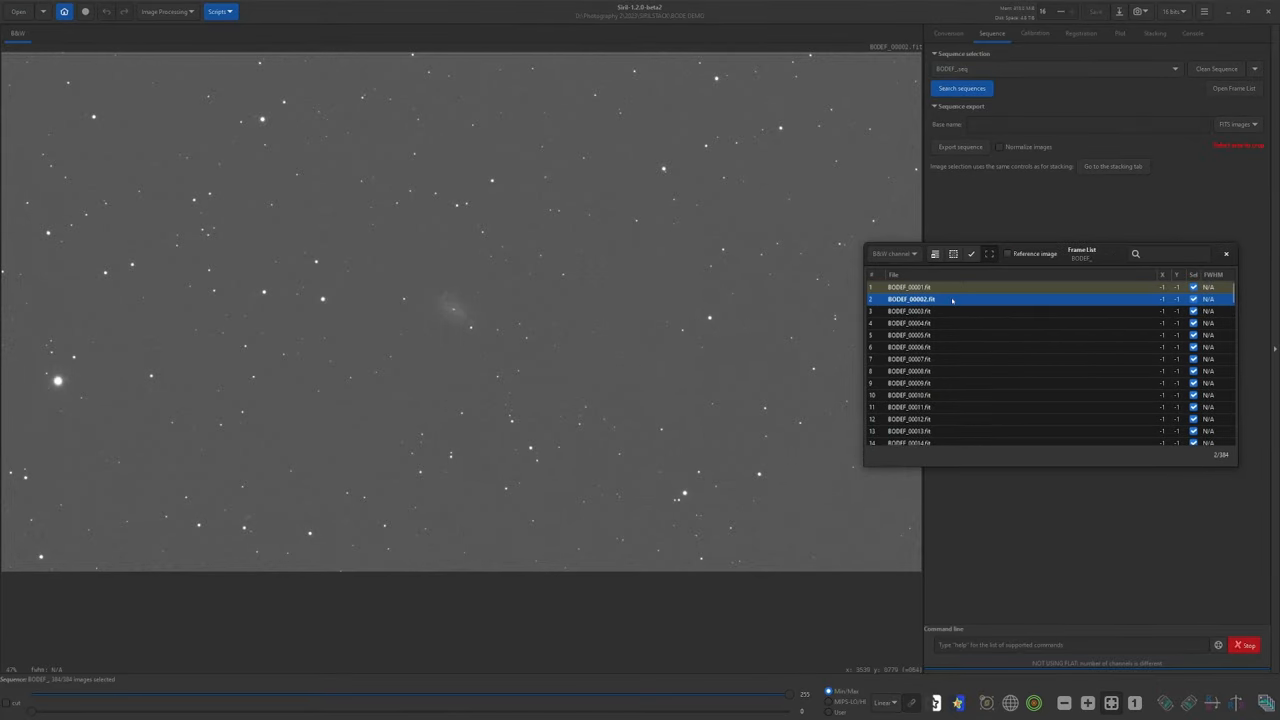
pyautogui.click(950, 312)
pyautogui.click(953, 323)
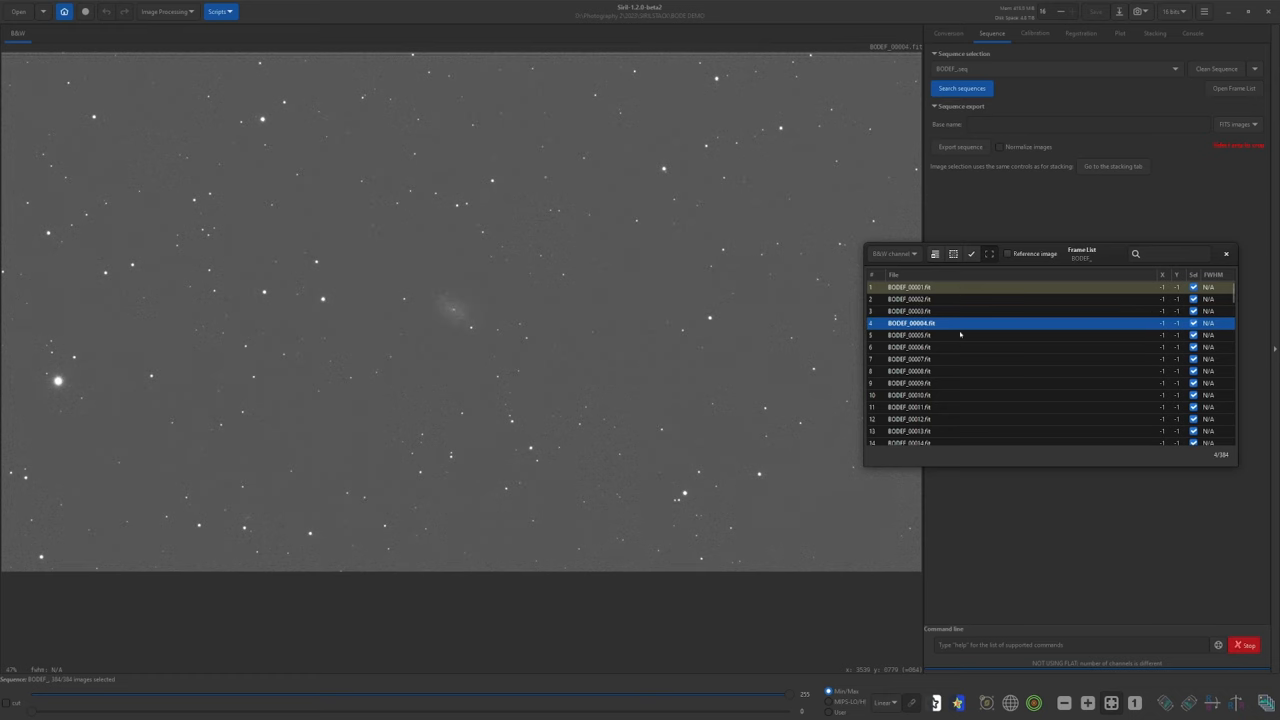
pyautogui.scroll(-2, 990, 356)
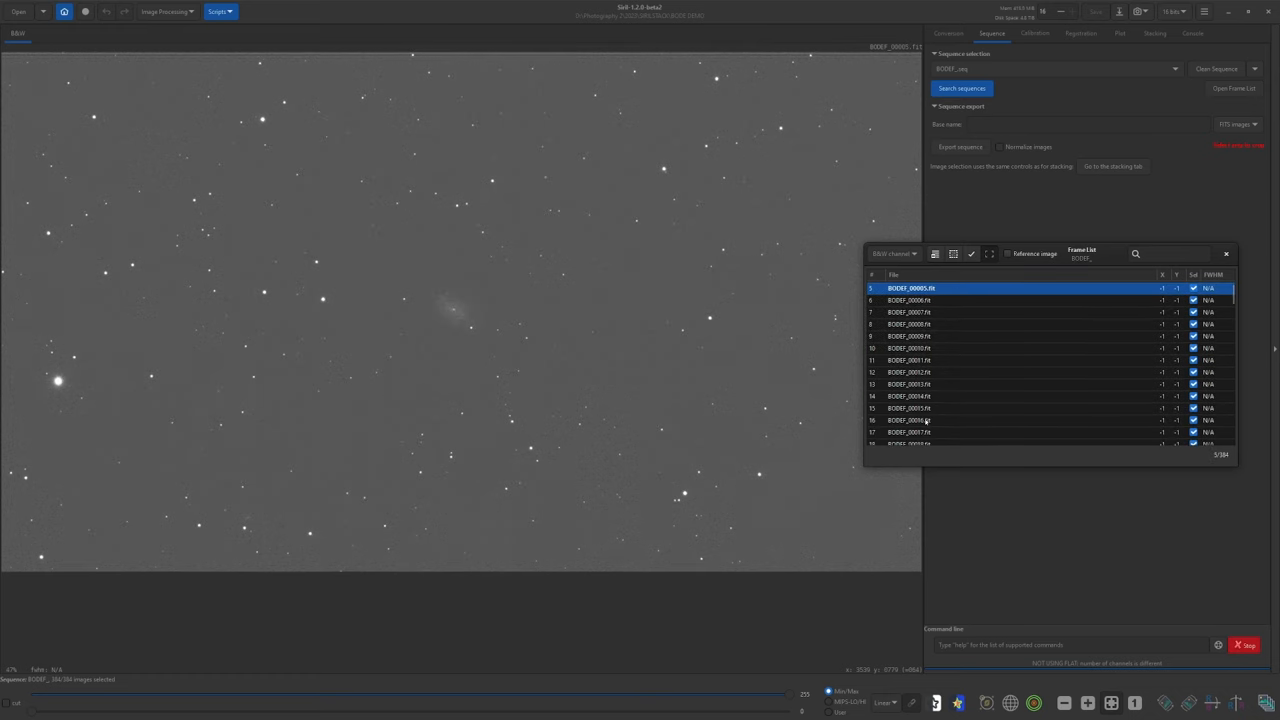
pyautogui.click(927, 421)
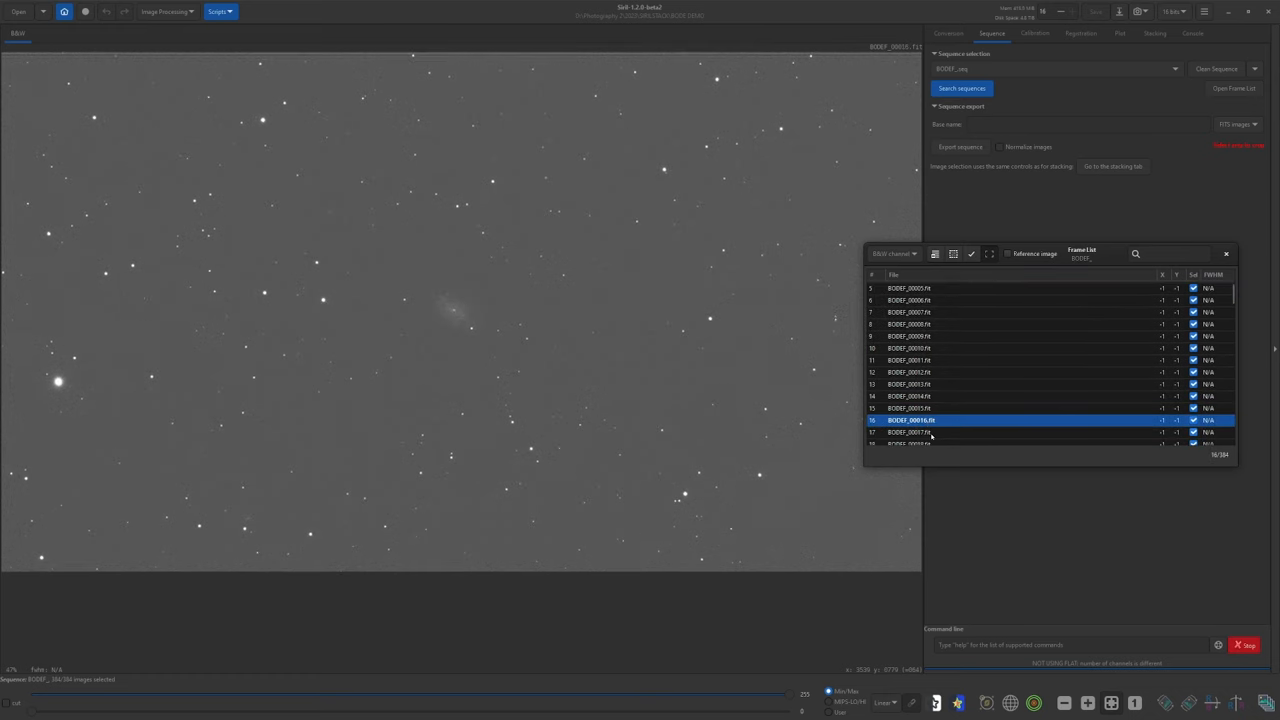
# Compare frames 16 and 17, then set BODEF_00017 as the reference image
pyautogui.click(932, 432)
pyautogui.click(937, 422)
pyautogui.click(938, 434)
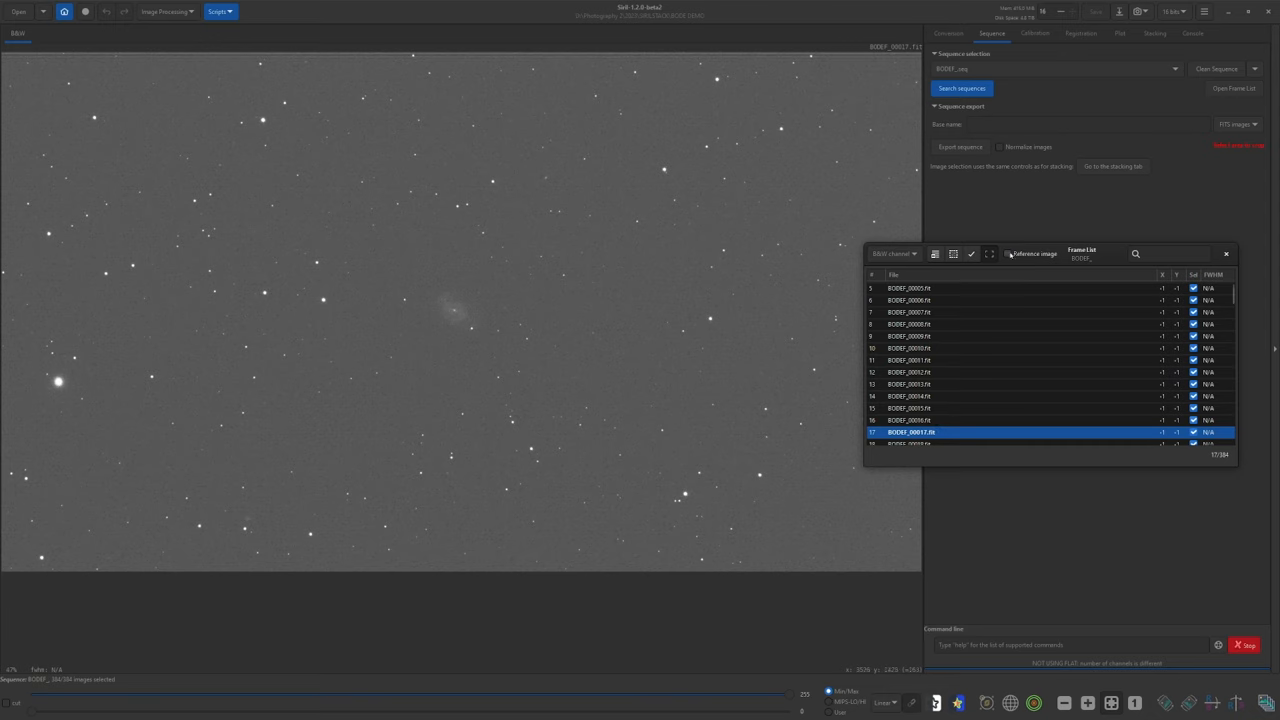
pyautogui.click(1008, 254)
pyautogui.click(1229, 257)
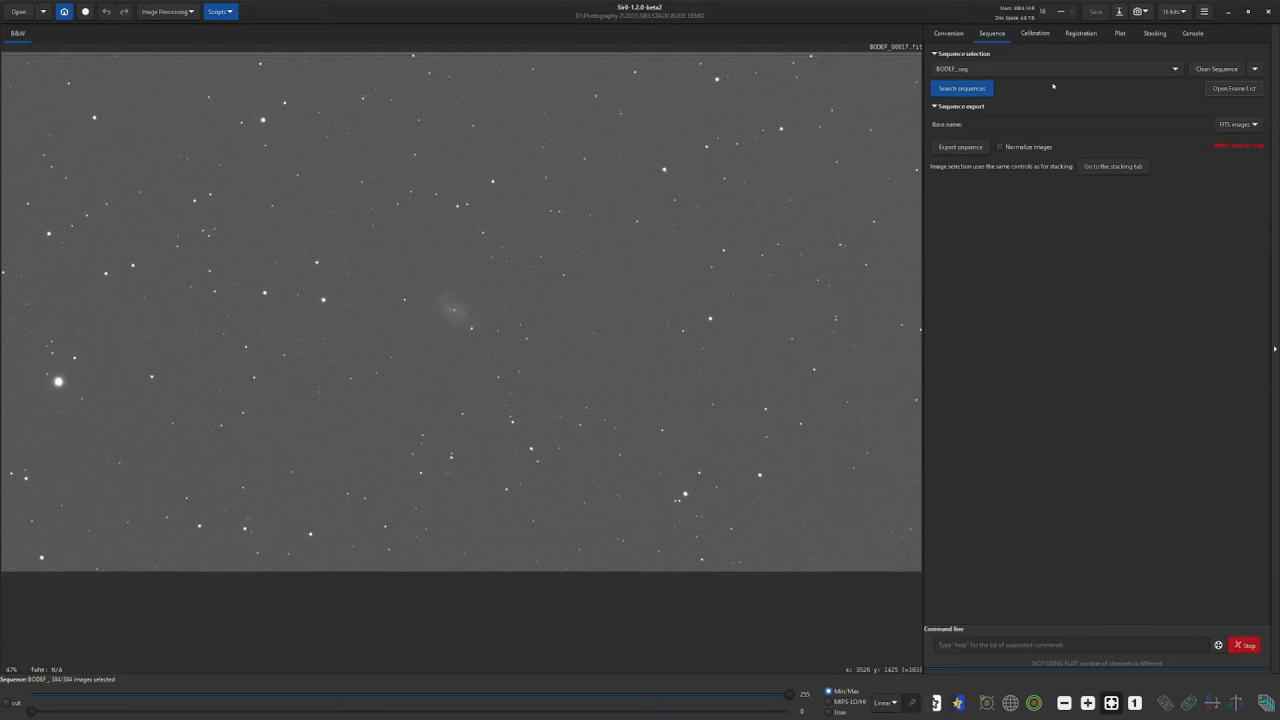
# Show the Registration settings to review the transformation choices
pyautogui.click(1073, 36)
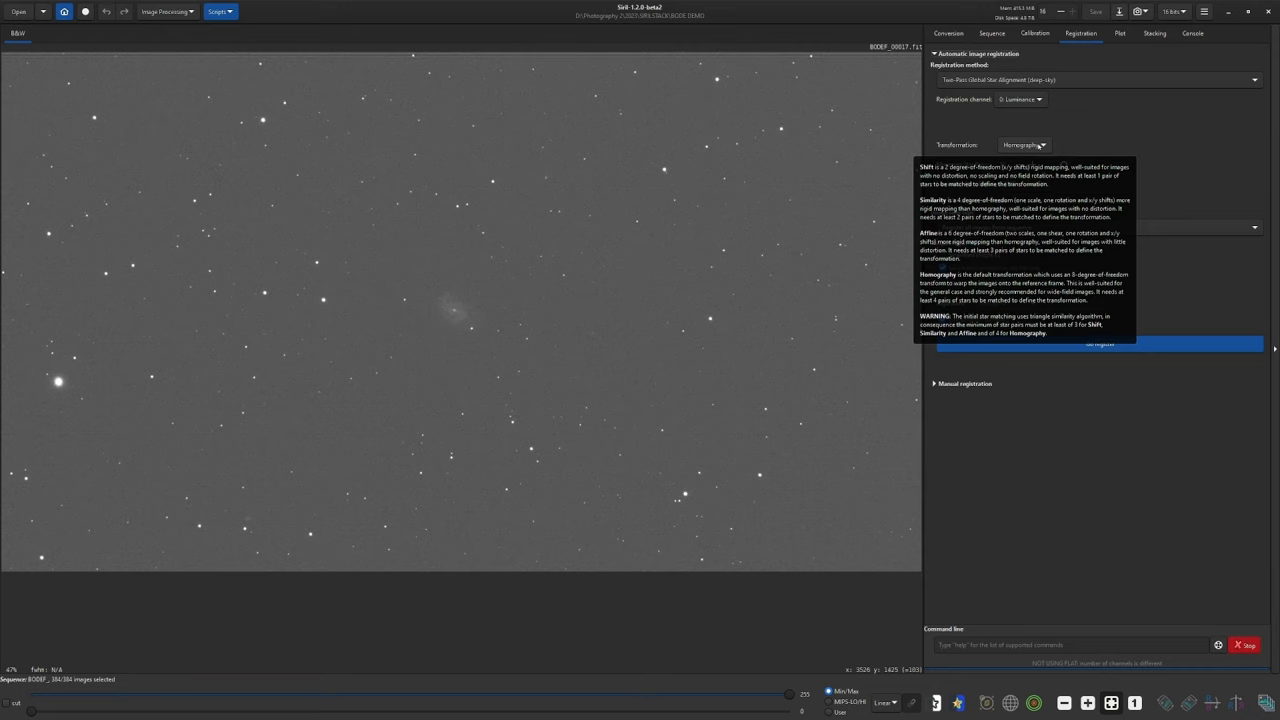
# Register all frames with the Shift transformation, producing the FWHM plot
pyautogui.click(1041, 145)
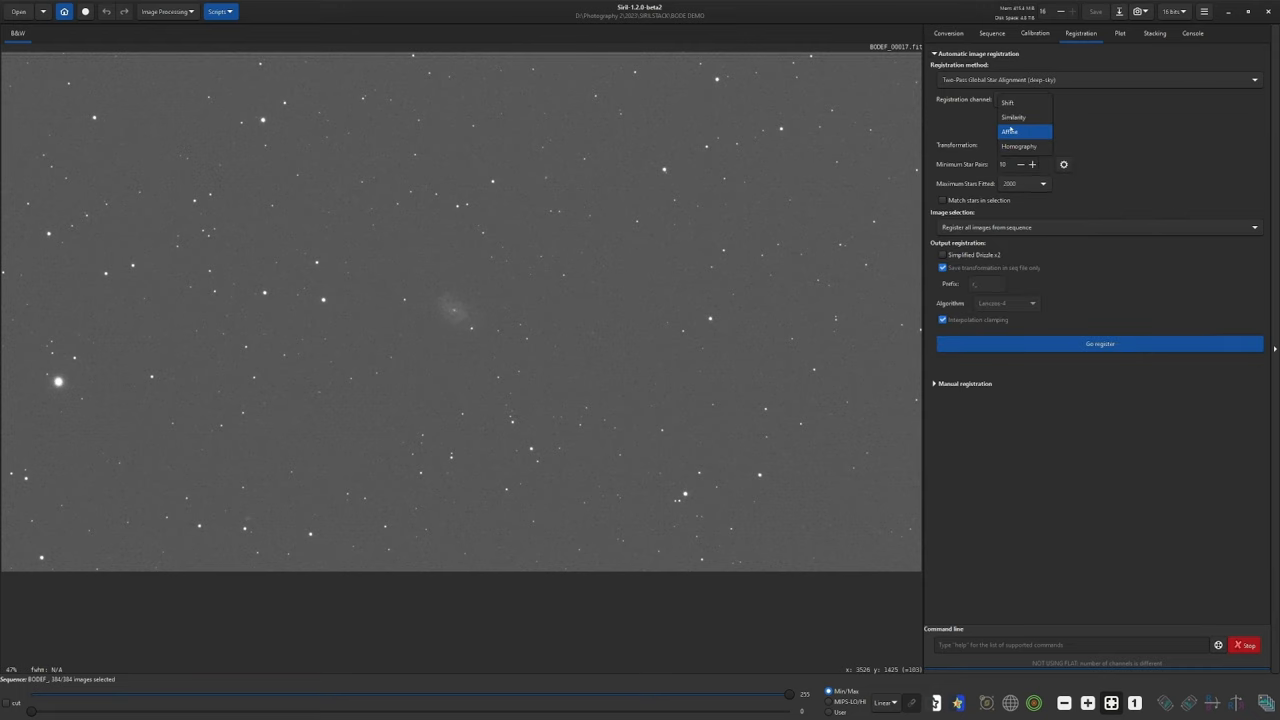
pyautogui.click(1020, 102)
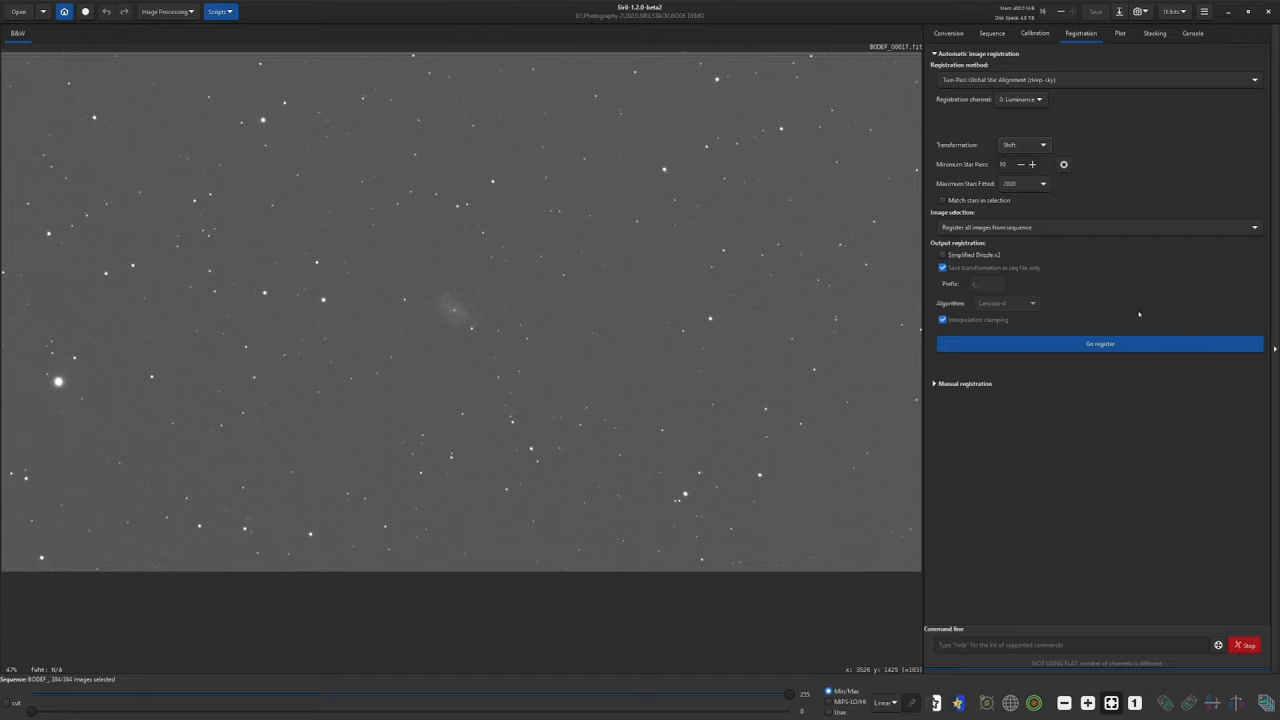
pyautogui.click(1121, 343)
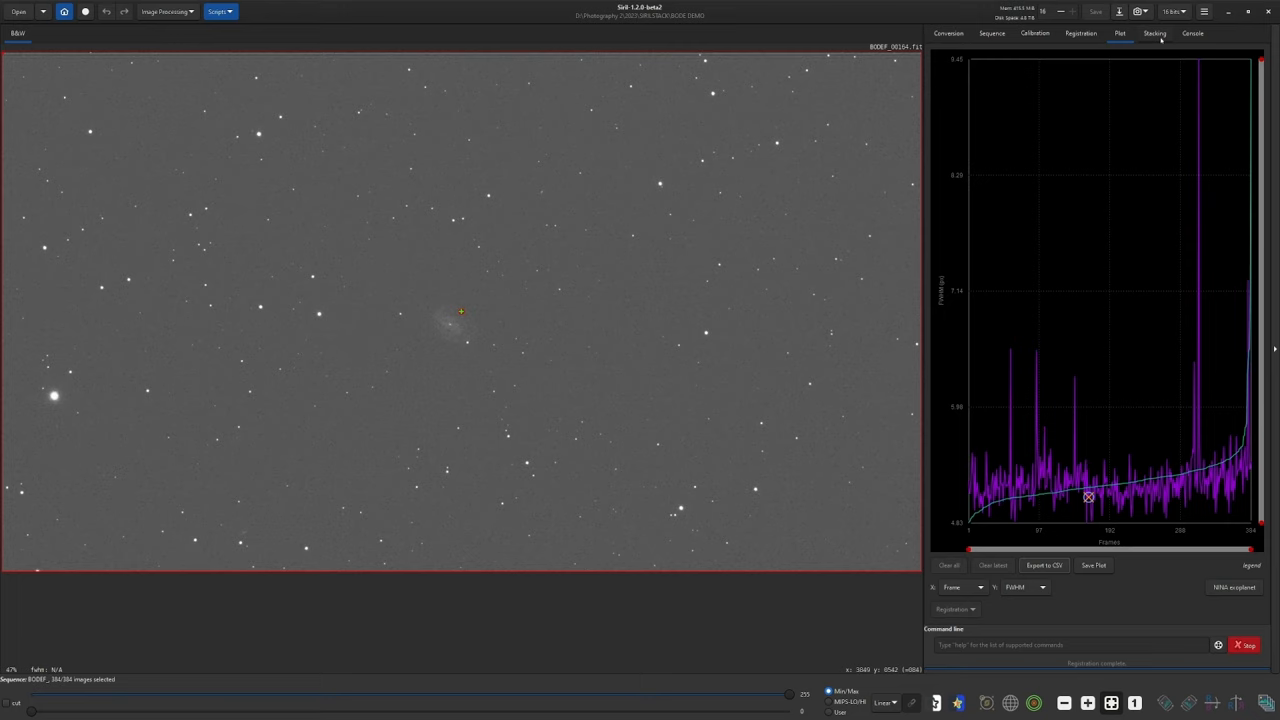
# Stack with Additive-with-scaling normalisation and noise weighting, then start stacking all 384 frames
pyautogui.click(1156, 34)
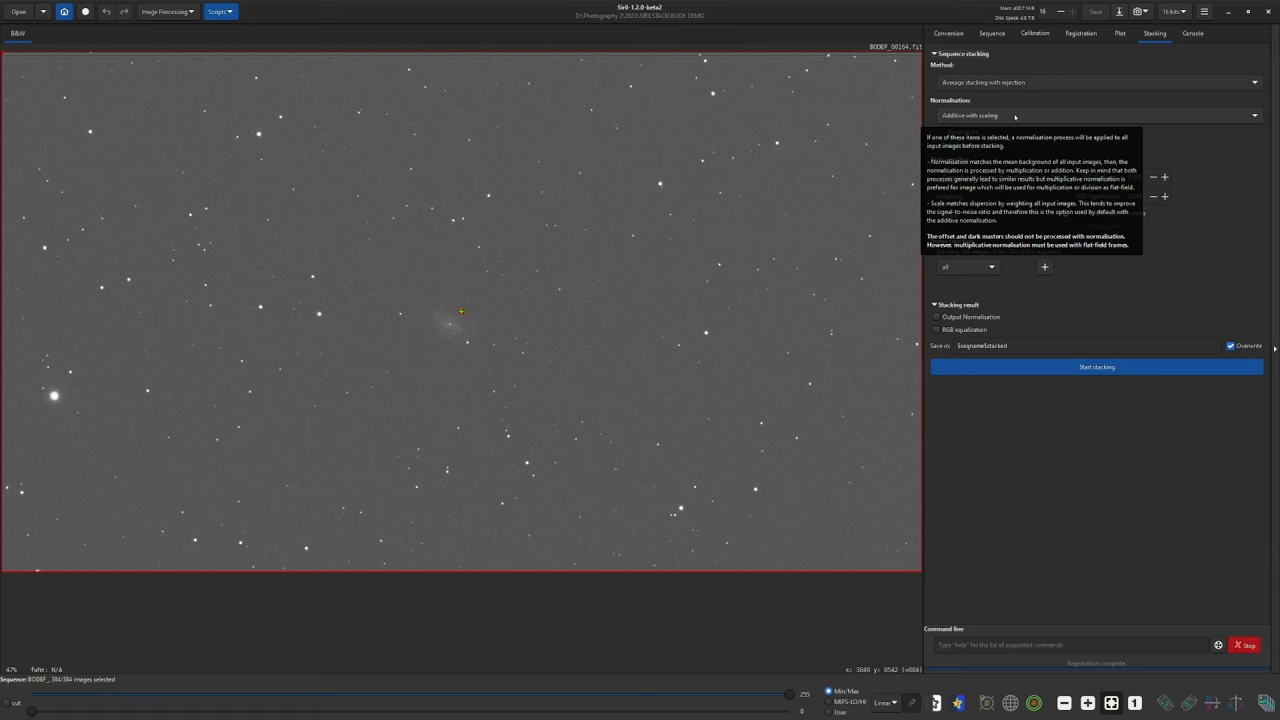
pyautogui.click(1015, 116)
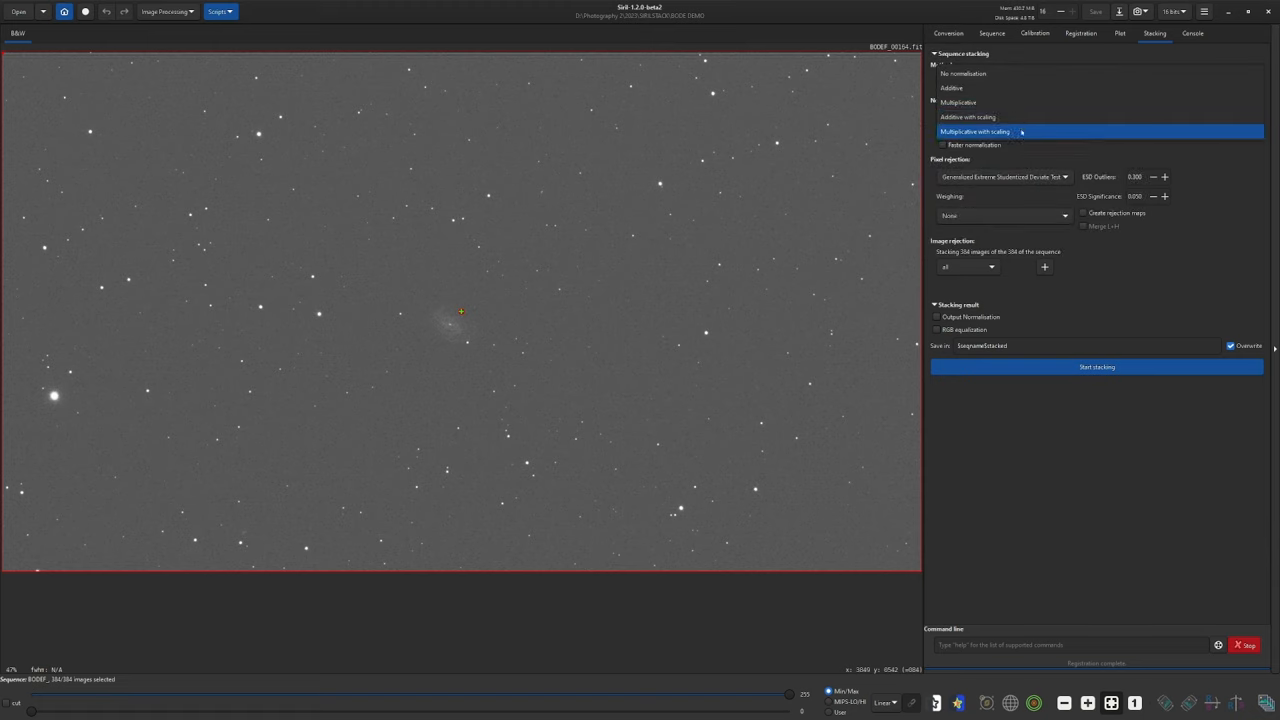
pyautogui.click(1020, 117)
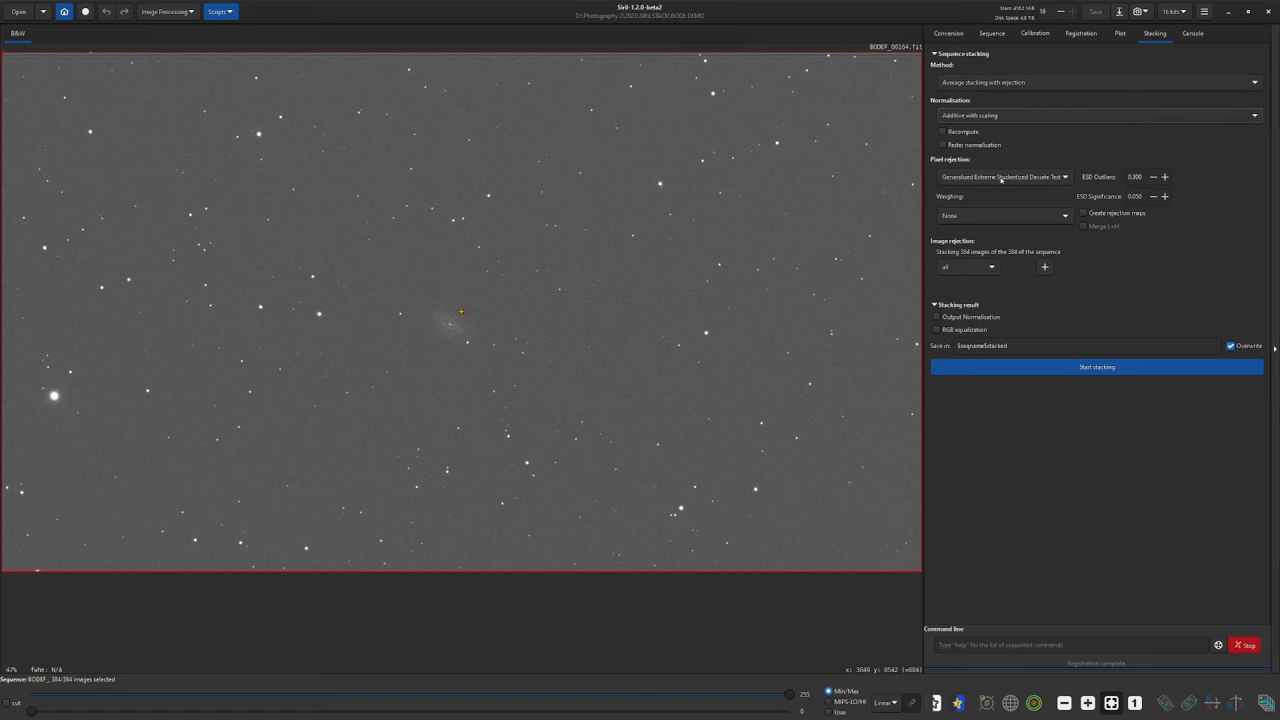
pyautogui.moveTo(1003, 216)
pyautogui.moveTo(1062, 216)
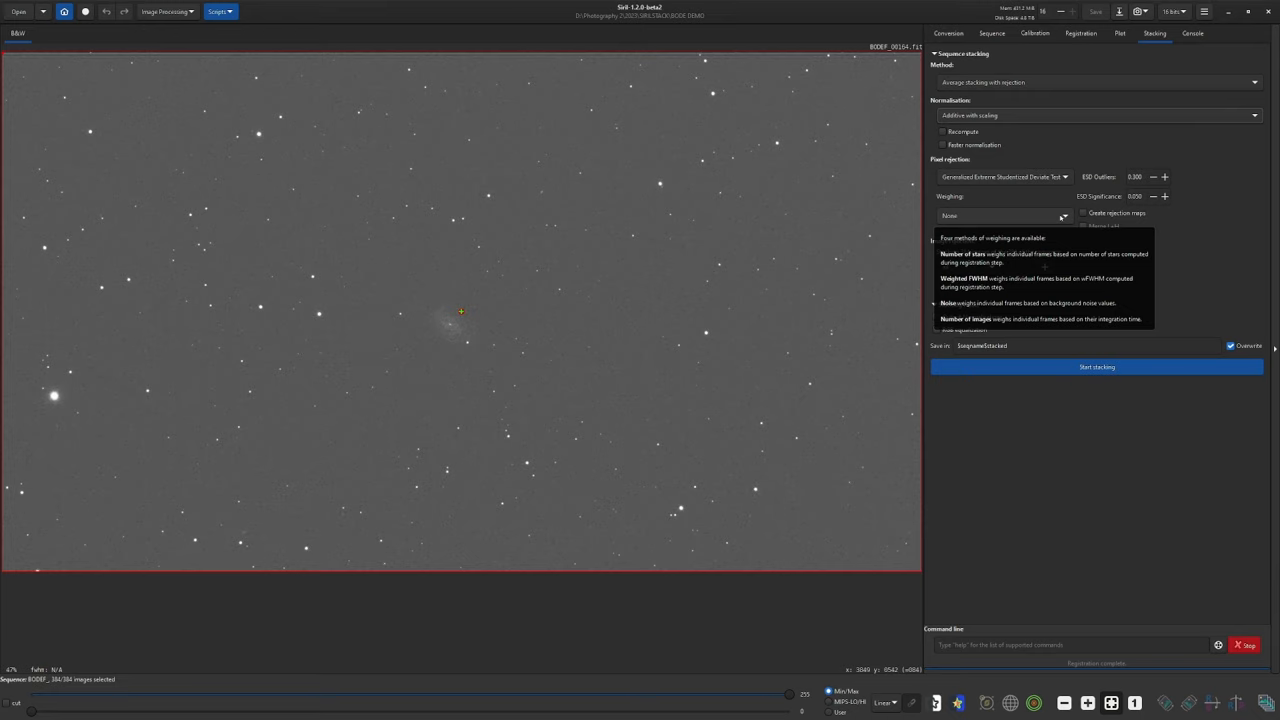
pyautogui.click(1066, 215)
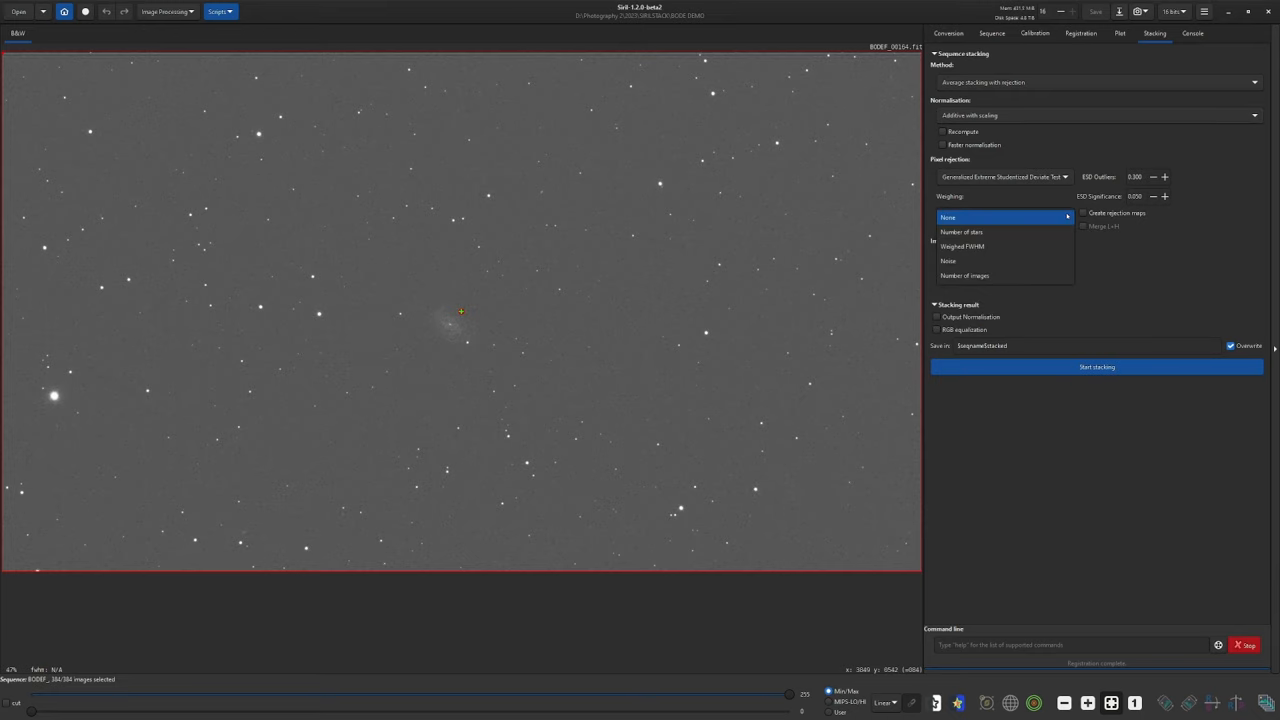
pyautogui.press('Escape')
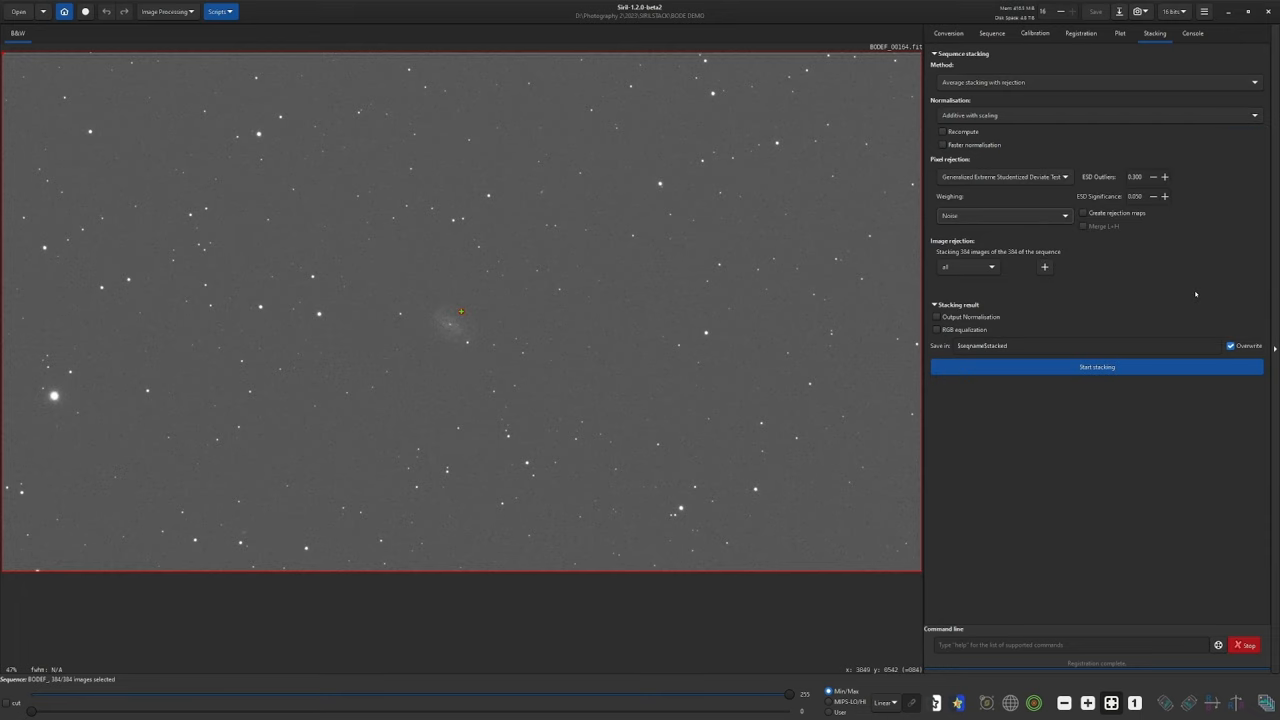
pyautogui.click(1097, 367)
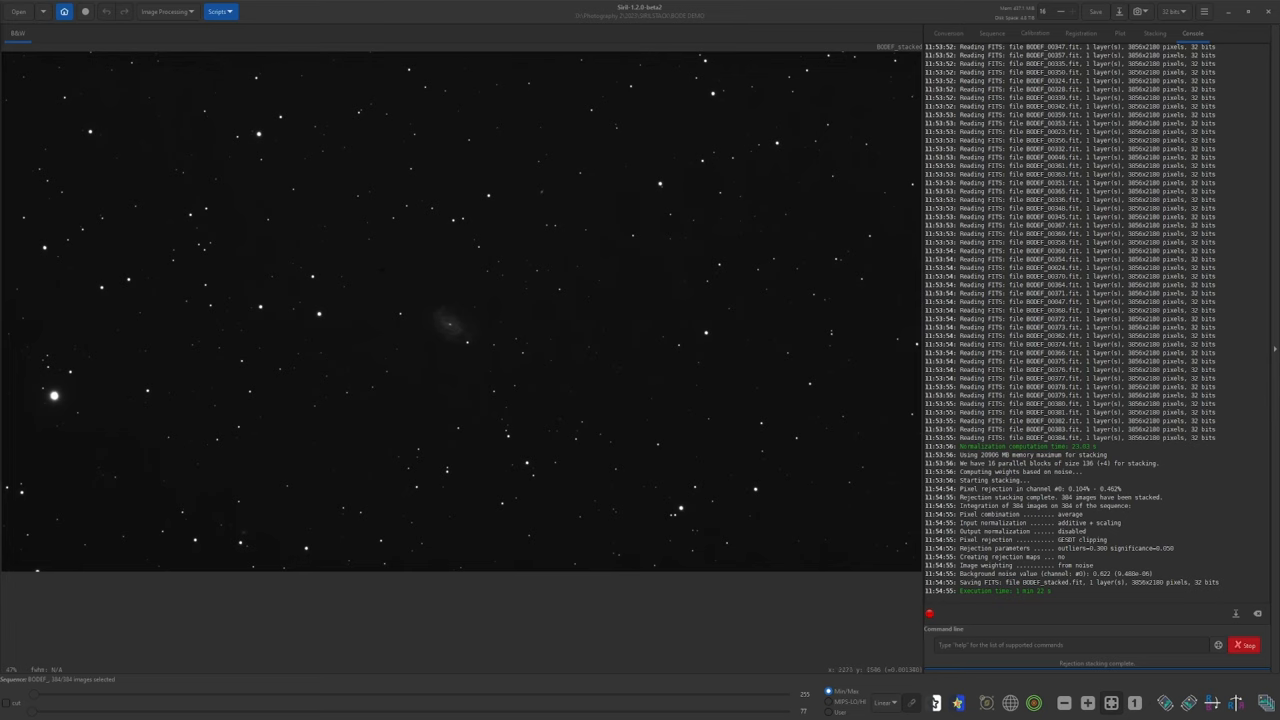
# Preview the saved BODEF_stacked.fit galaxy image with auto-stretch
pyautogui.click(893, 703)
# Preview the stacked image in AutoStretch display so the streaky borders are visible
pyautogui.click(905, 670)
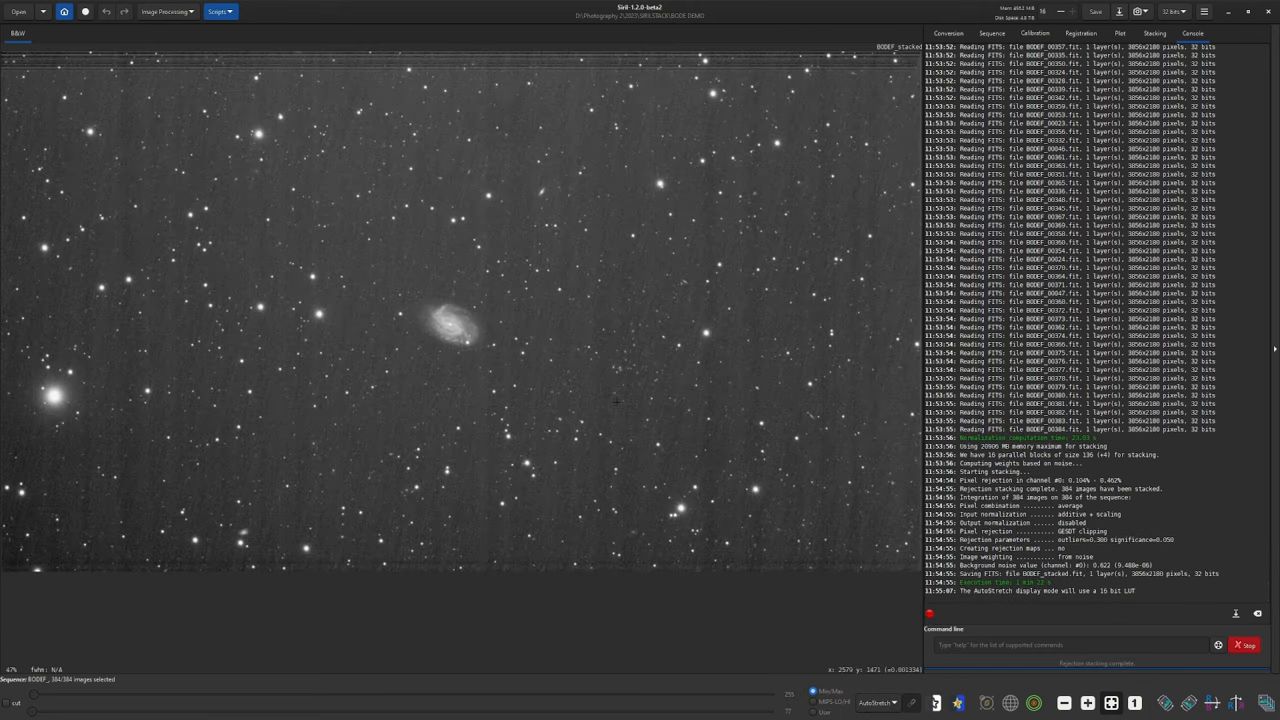
pyautogui.click(893, 703)
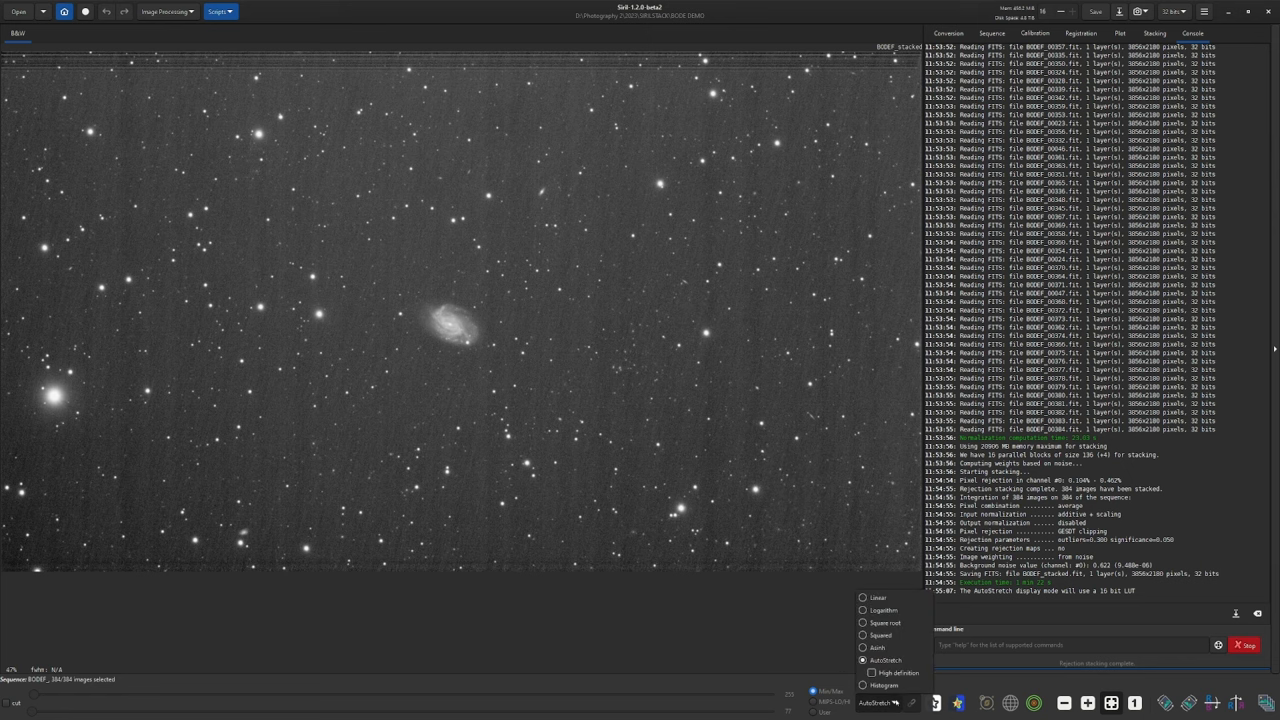
pyautogui.click(872, 605)
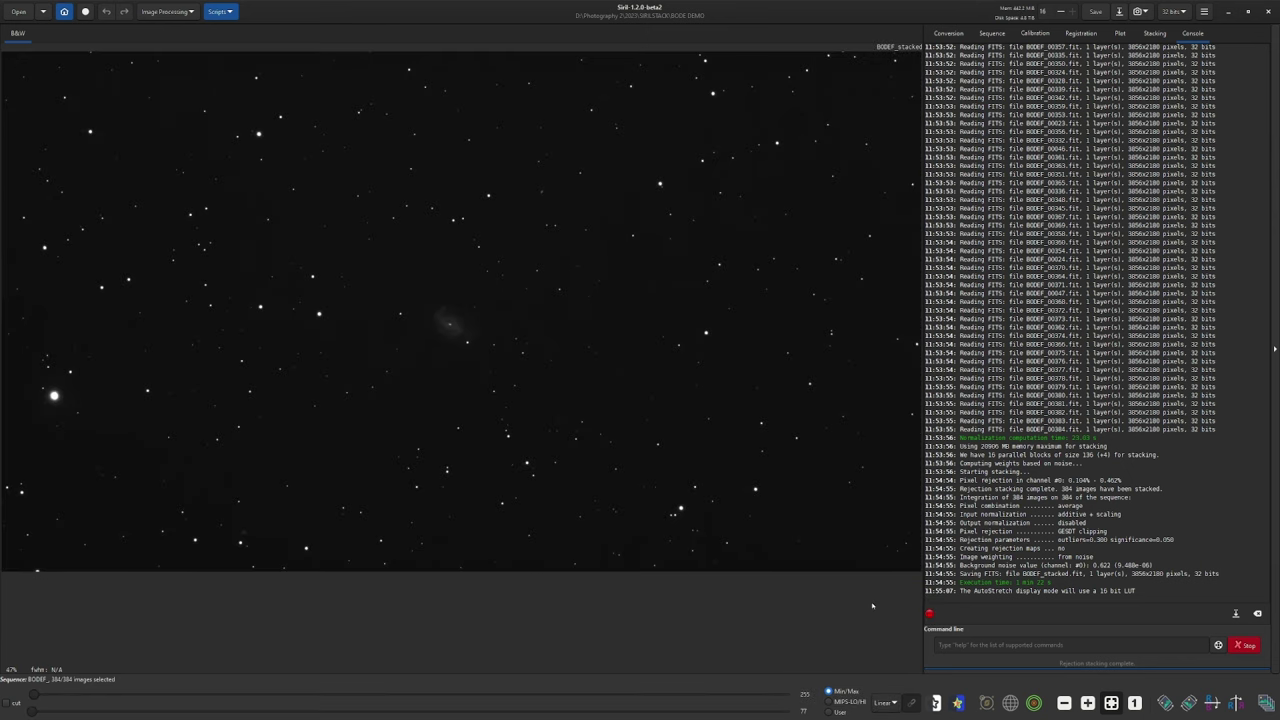
pyautogui.click(890, 703)
pyautogui.click(900, 660)
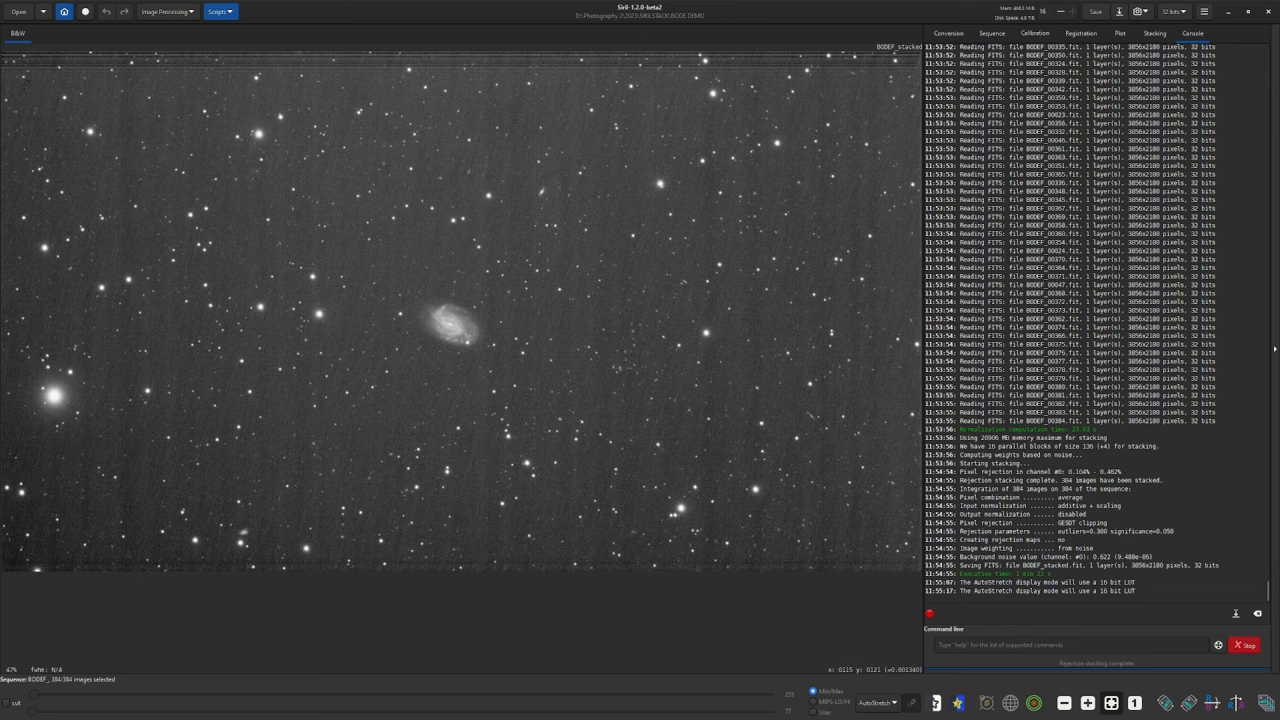
# Select an area inside the streaky edges and crop the image to it
pyautogui.moveTo(28, 80); pyautogui.dragTo(894, 540)
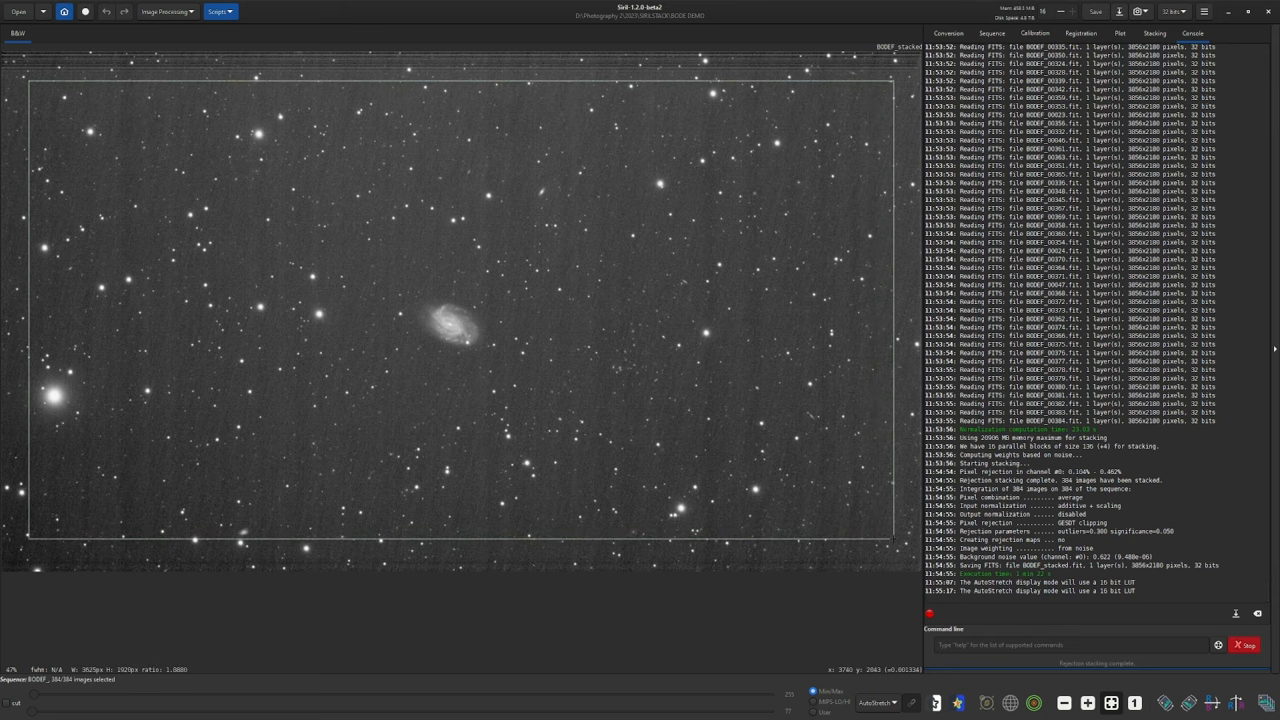
pyautogui.moveTo(30, 305); pyautogui.dragTo(93, 308)
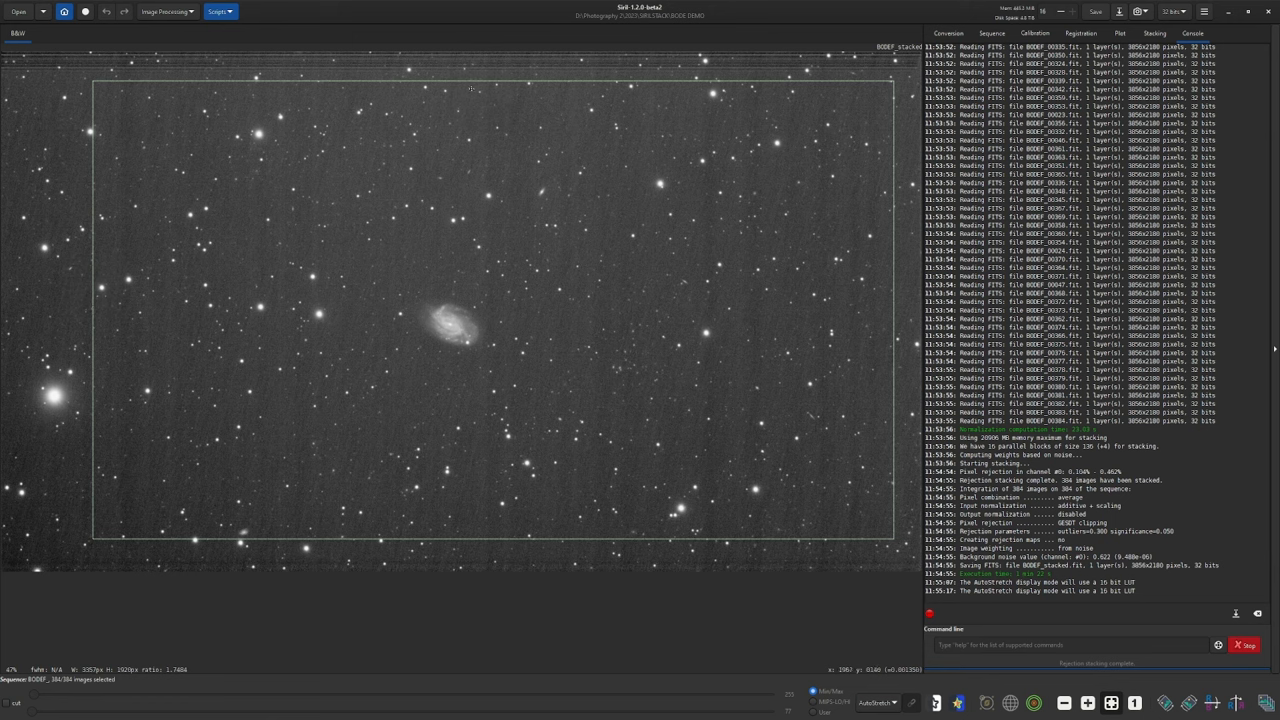
pyautogui.rightClick(656, 385)
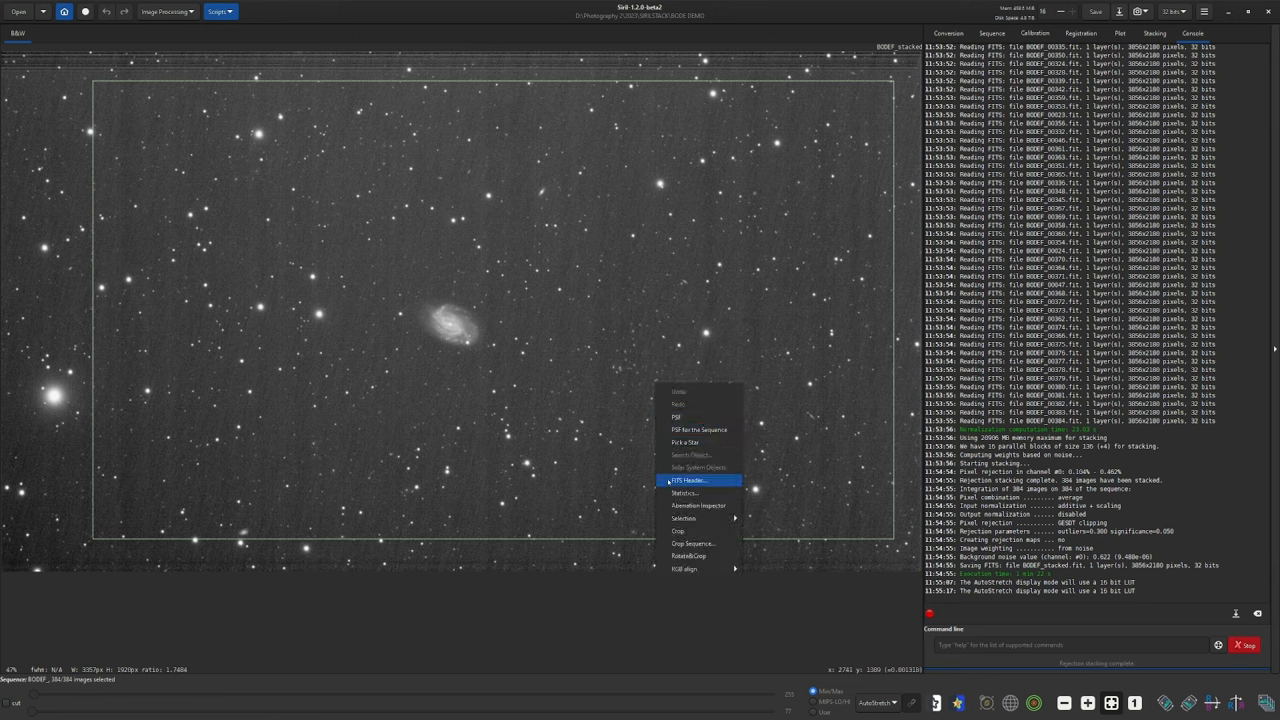
pyautogui.click(690, 531)
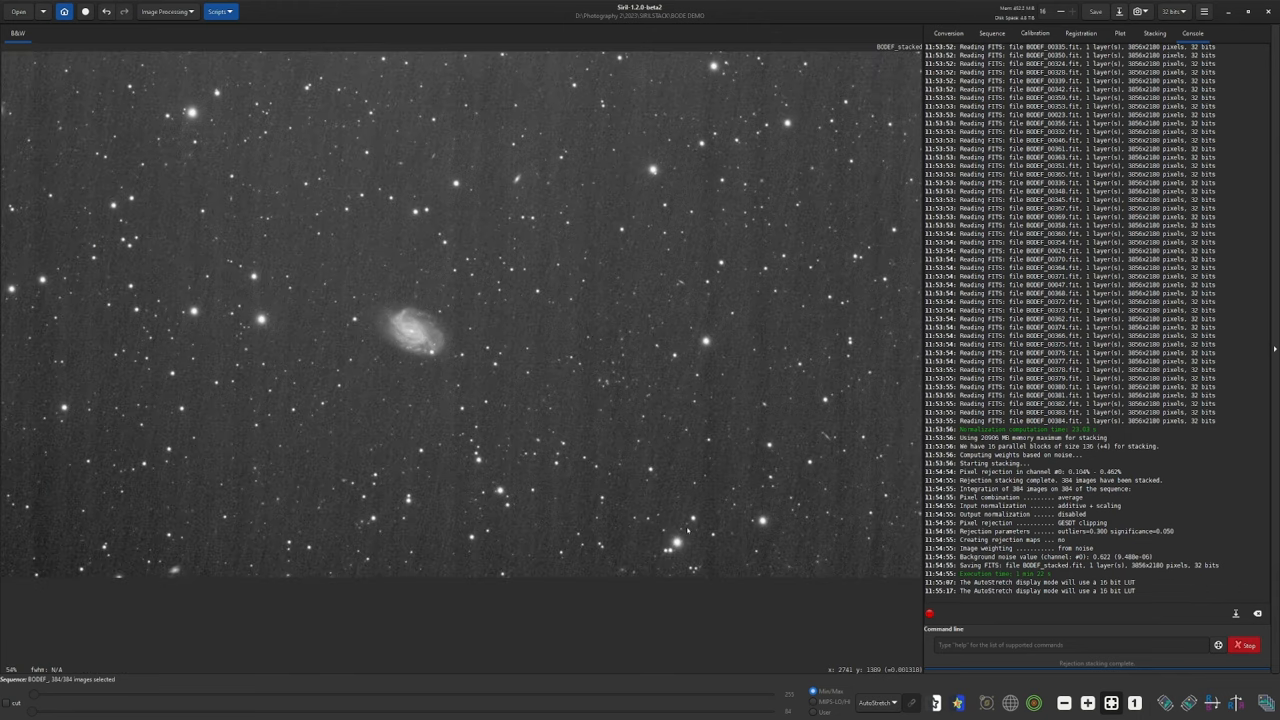
# Return the preview to Linear display after cropping
pyautogui.click(878, 702)
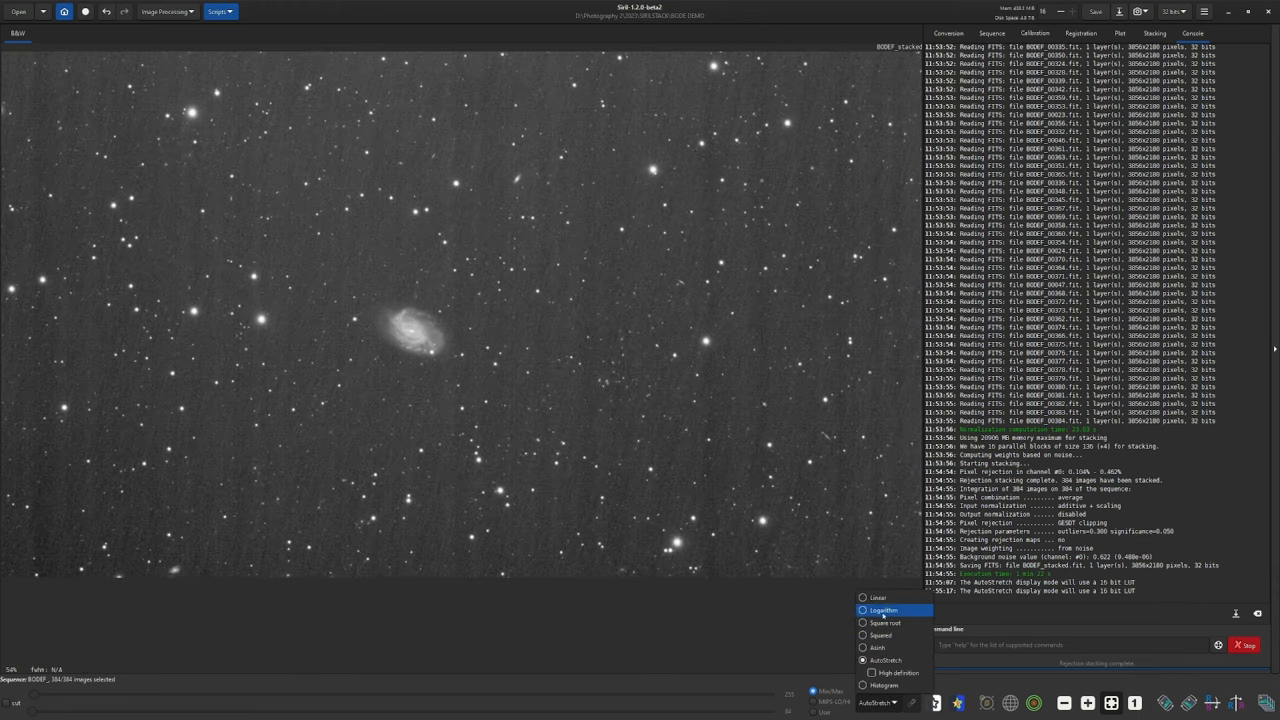
pyautogui.click(886, 606)
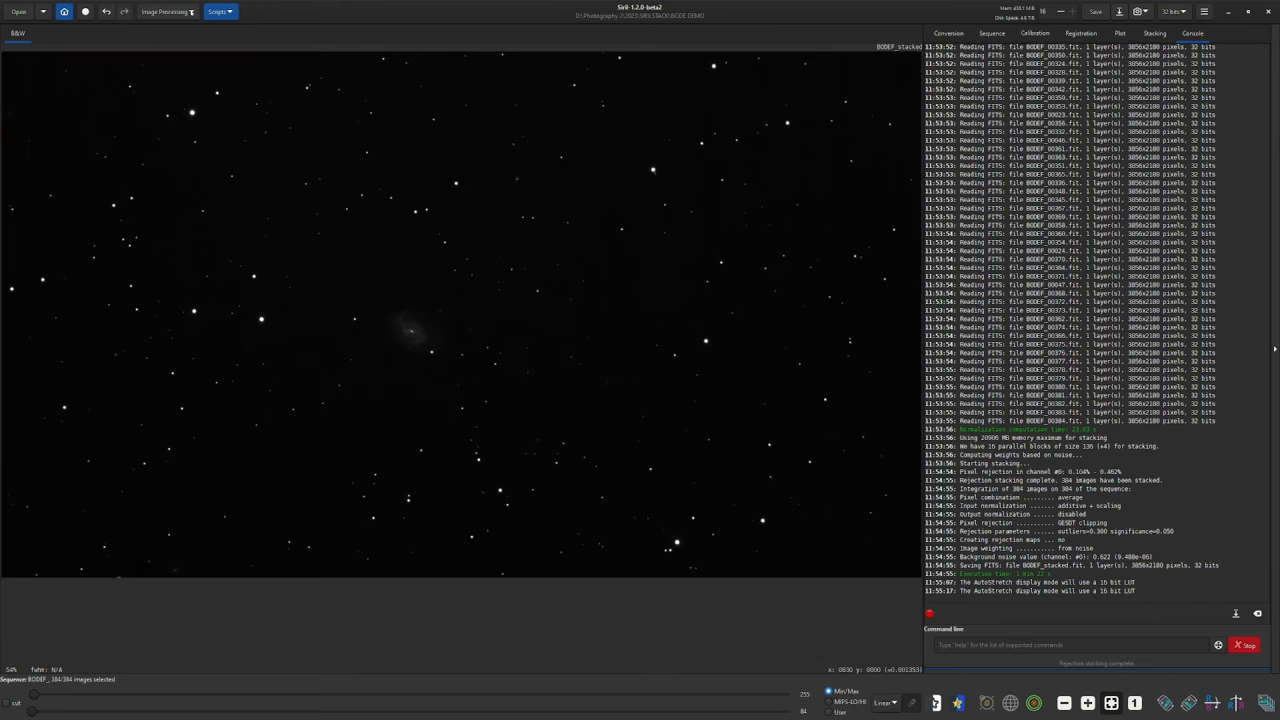
pyautogui.click(170, 12)
# Permanently apply an automatic Histogram Transformation stretch so the galaxy shows
pyautogui.click(135, 67)
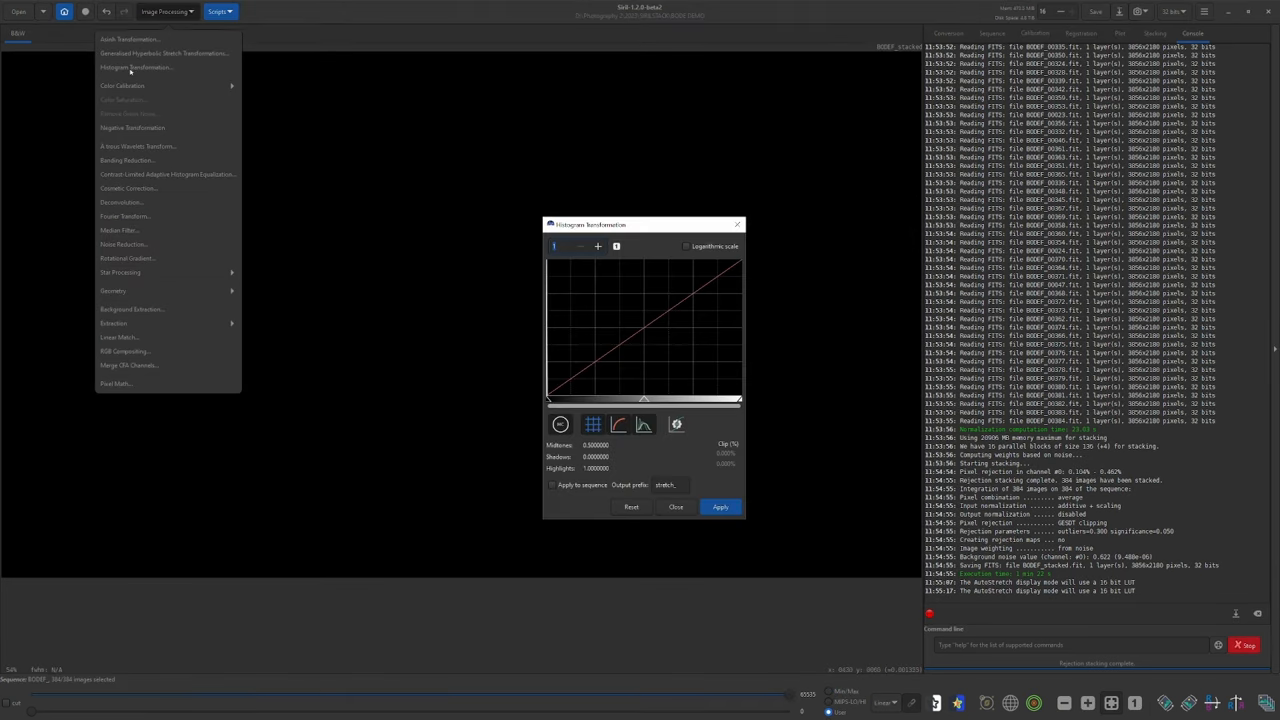
pyautogui.moveTo(644, 222); pyautogui.dragTo(1024, 205)
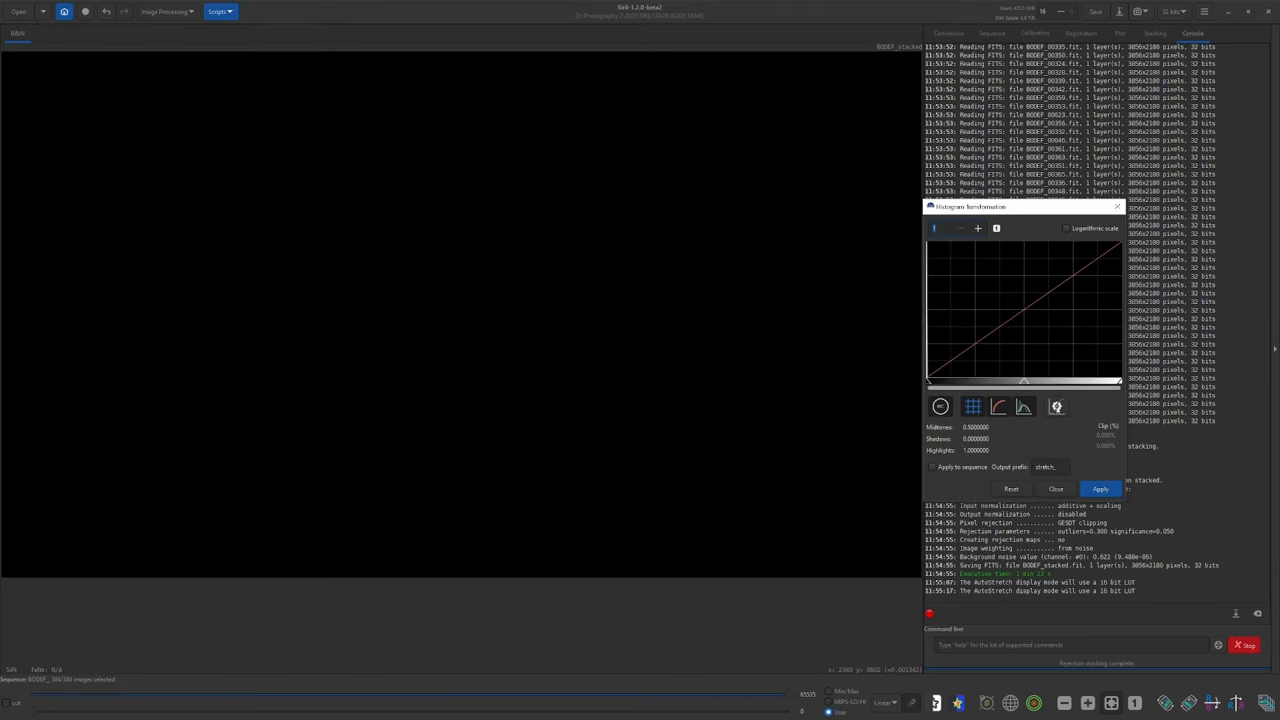
pyautogui.click(1056, 406)
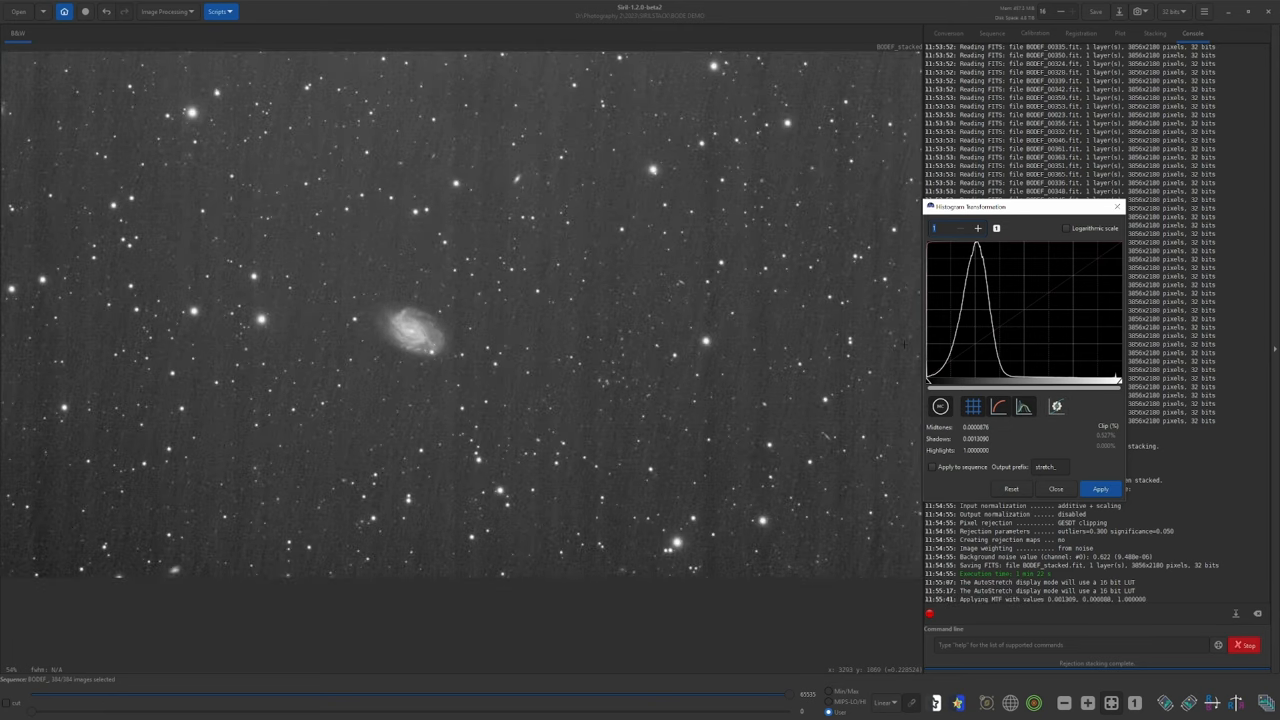
pyautogui.click(1104, 489)
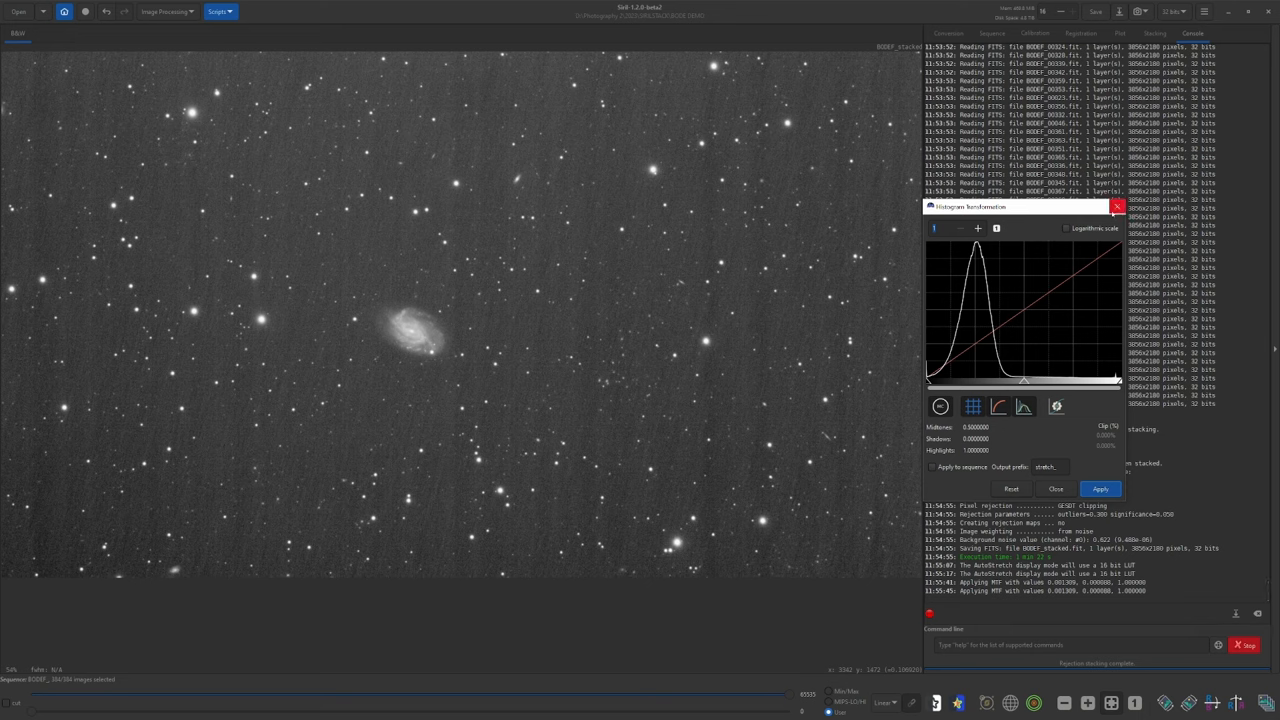
pyautogui.click(1118, 207)
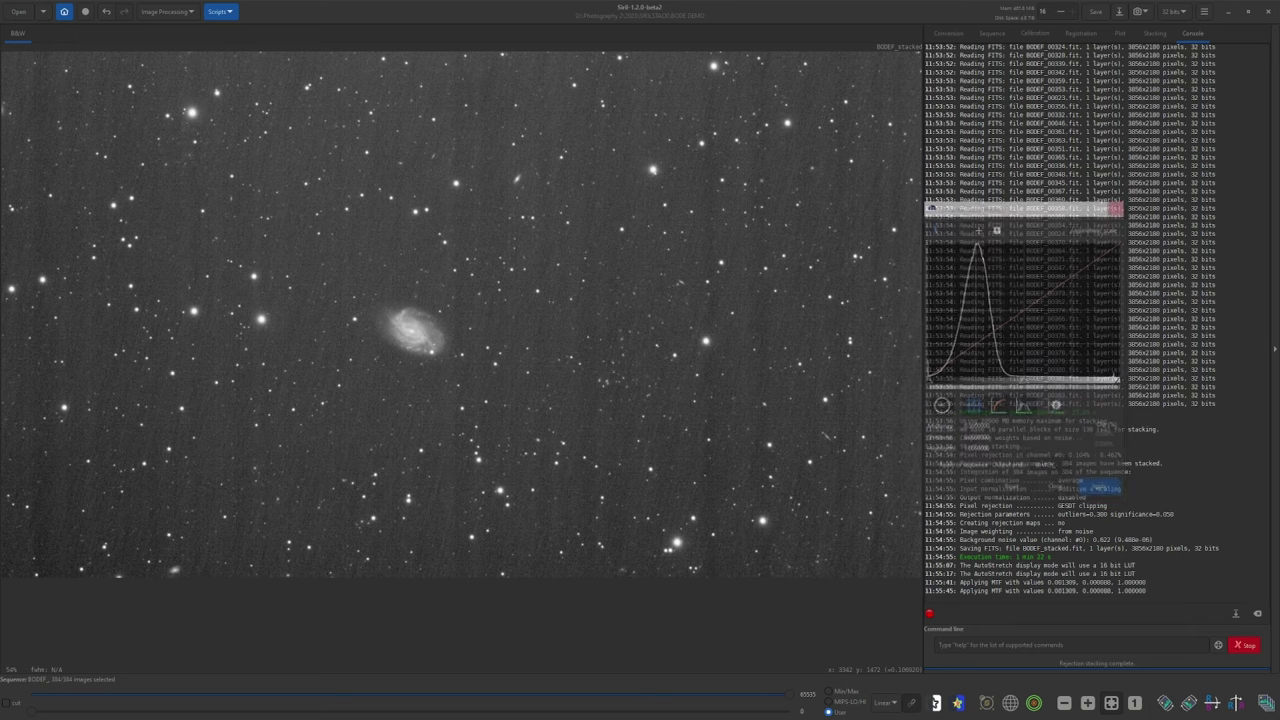
# Use a Linear stretch (BP shift) in Generalised Hyperbolic Stretch, raising the Black Point to darken the sky
pyautogui.click(168, 12)
pyautogui.click(168, 54)
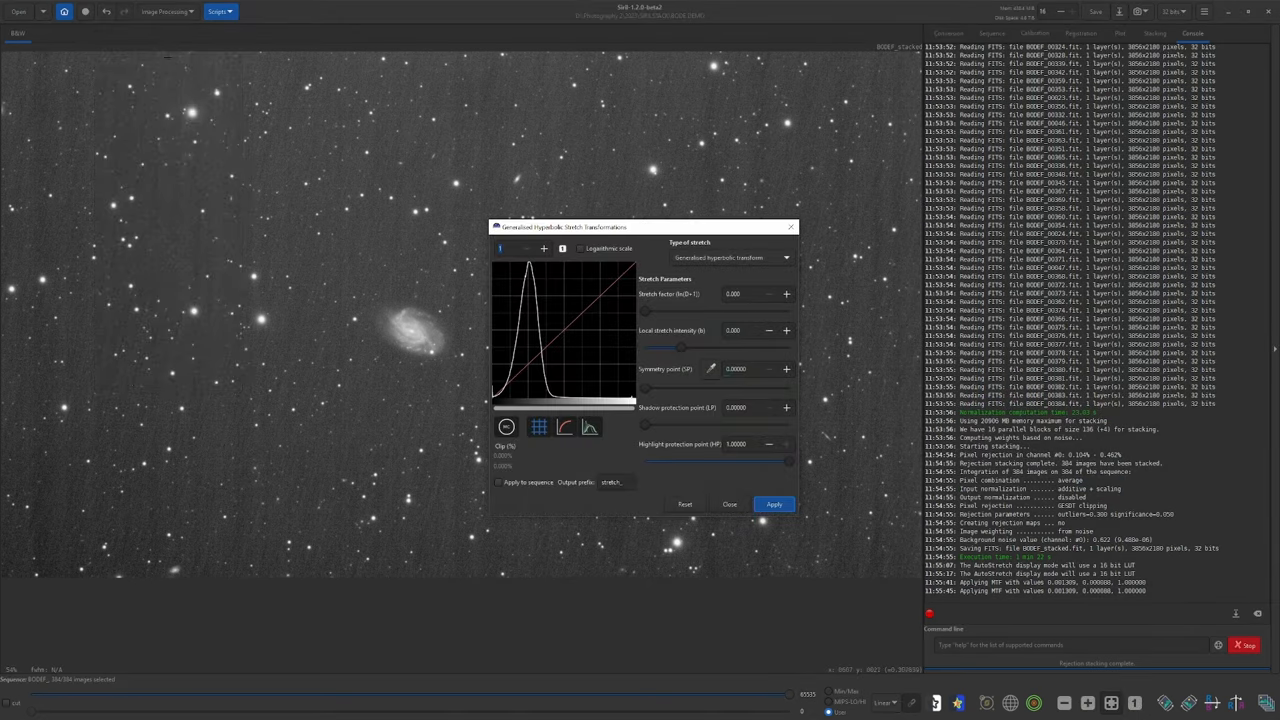
pyautogui.click(722, 257)
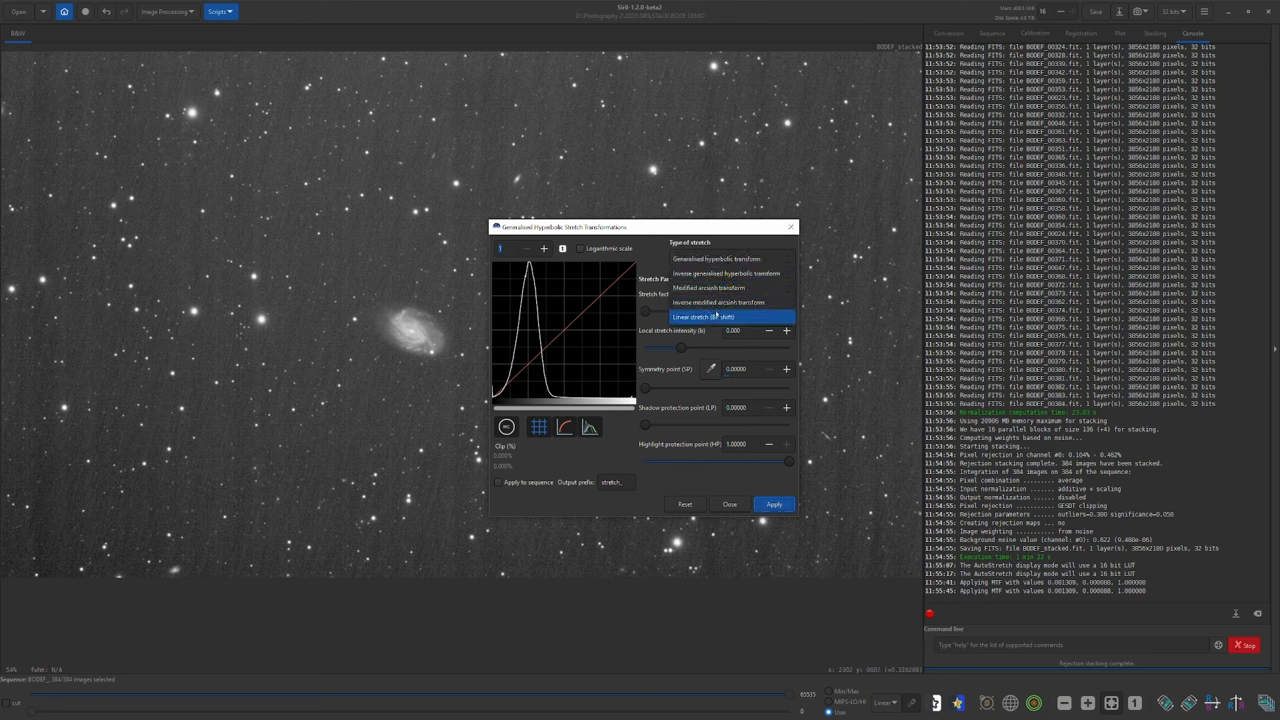
pyautogui.click(694, 317)
pyautogui.moveTo(666, 227); pyautogui.dragTo(1013, 230)
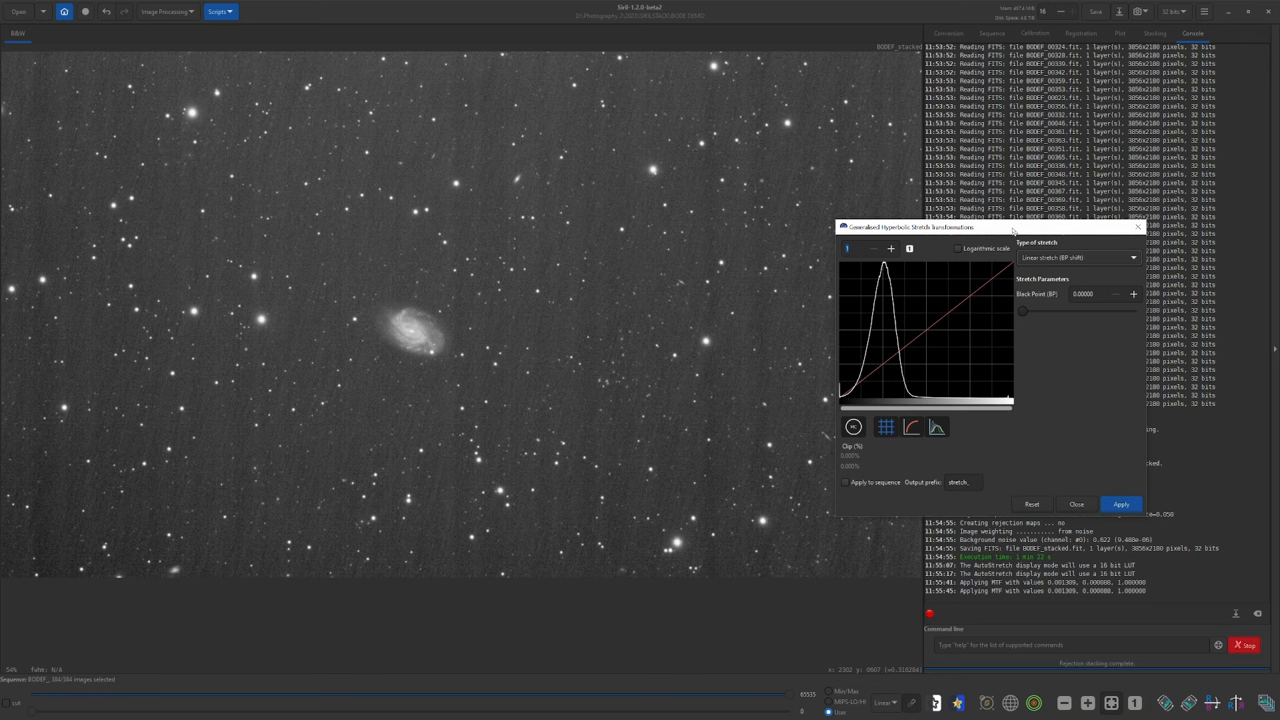
pyautogui.moveTo(1019, 312); pyautogui.dragTo(1030, 314)
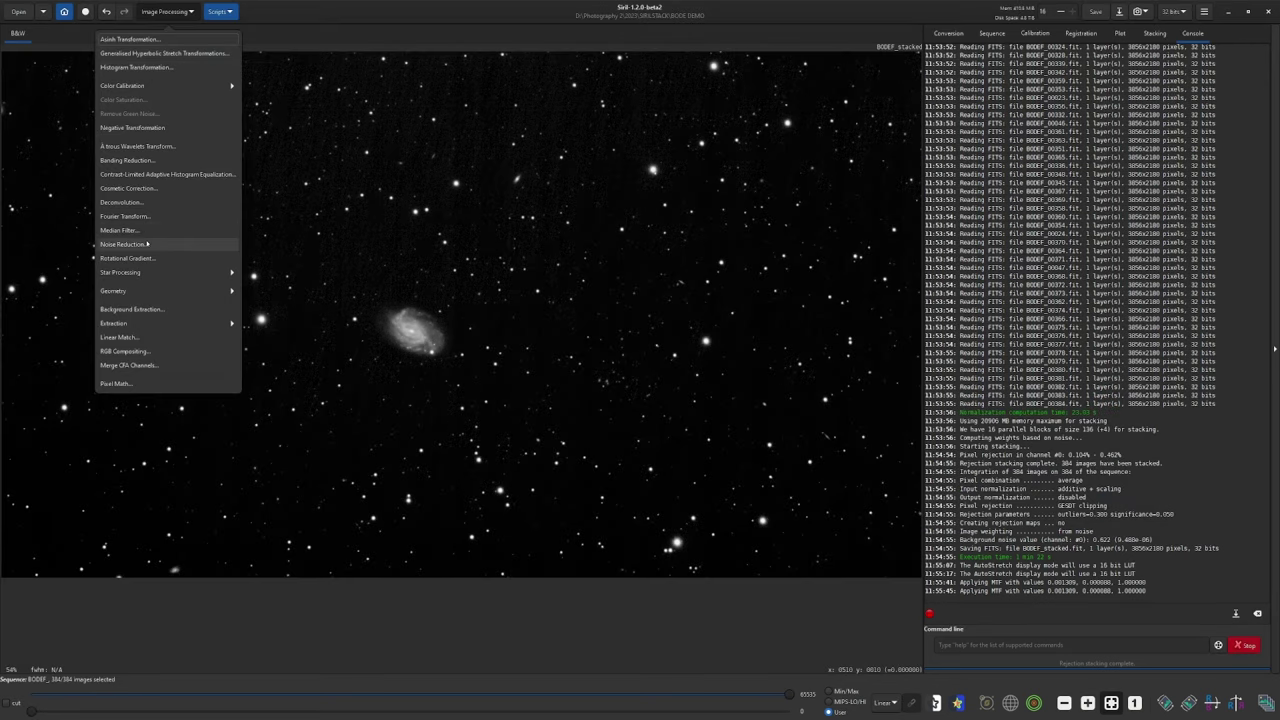
# Run Noise Reduction on the stretched galaxy image
pyautogui.click(124, 244)
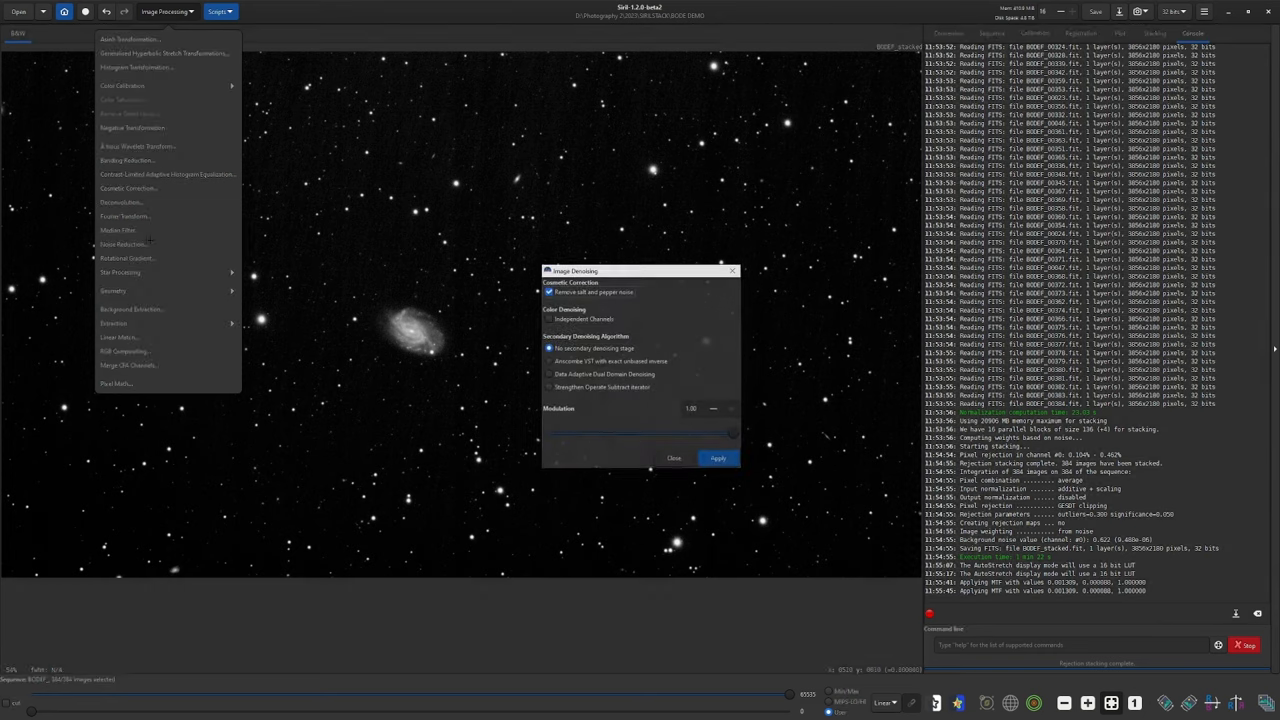
pyautogui.moveTo(632, 273); pyautogui.dragTo(937, 172)
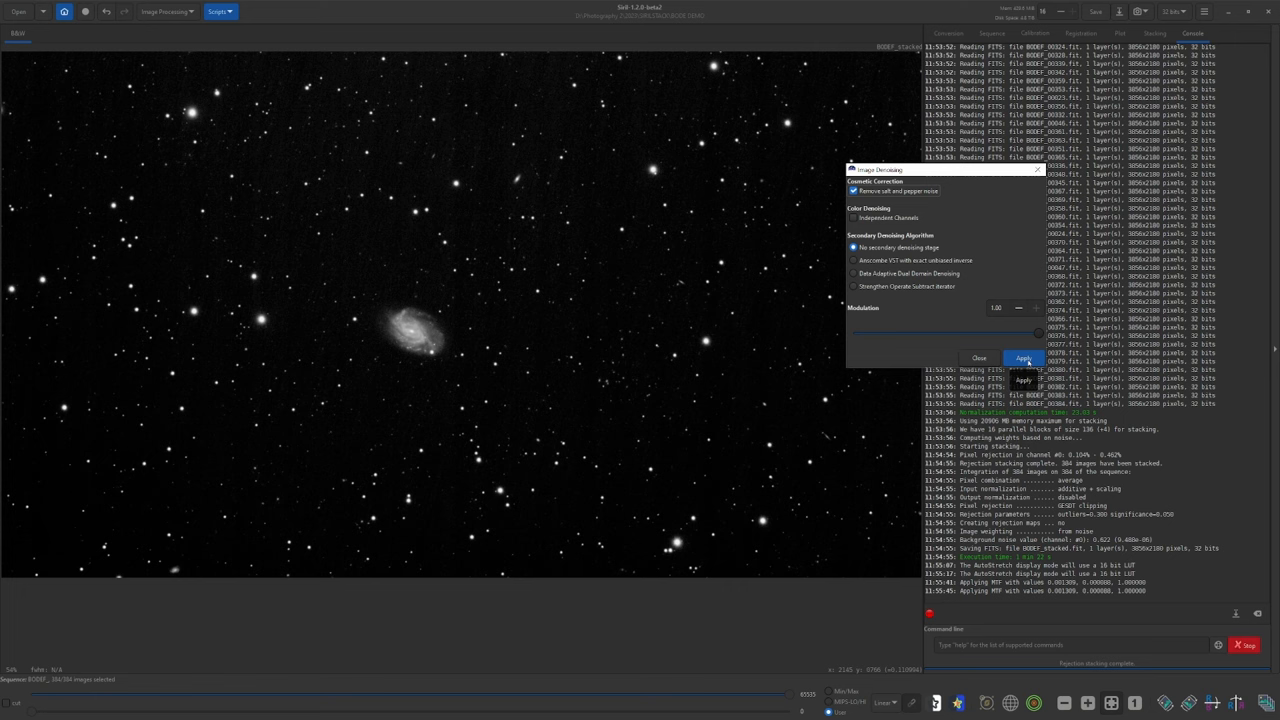
pyautogui.click(1026, 359)
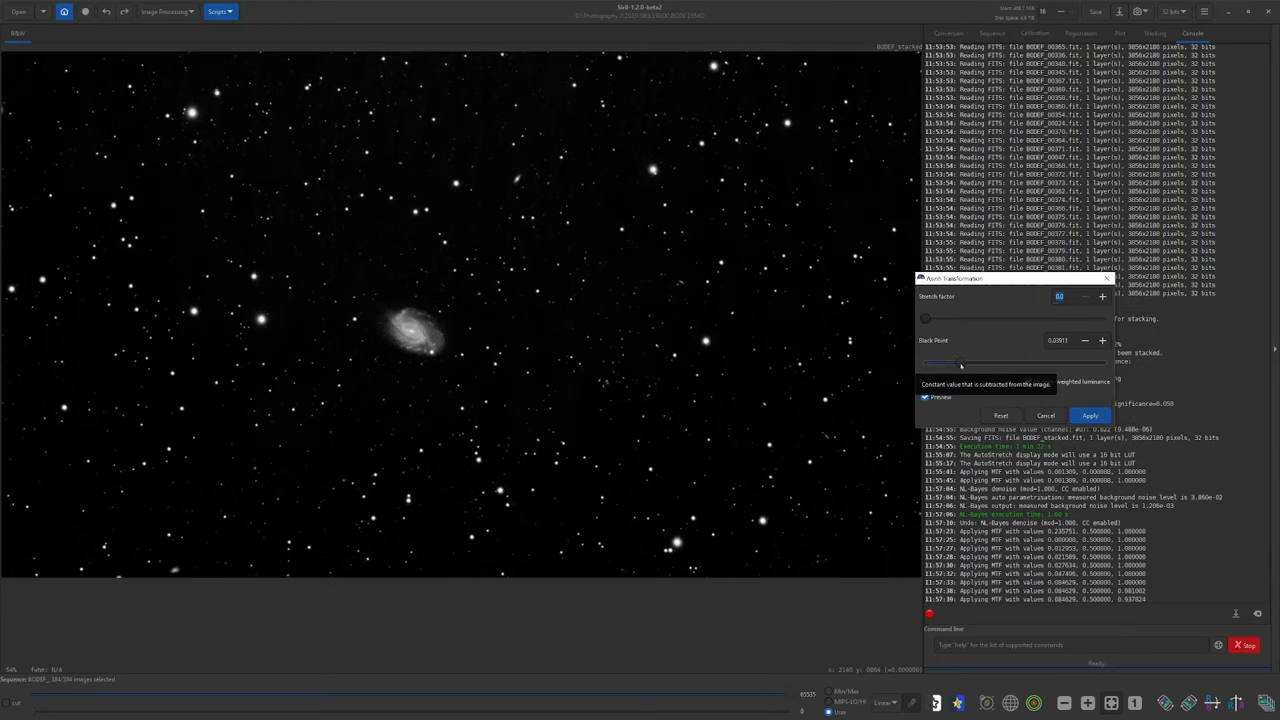
# Apply an asinh stretch with a slightly raised Black Point to darken the sky
pyautogui.moveTo(961, 366); pyautogui.dragTo(965, 366)
pyautogui.click(1086, 416)
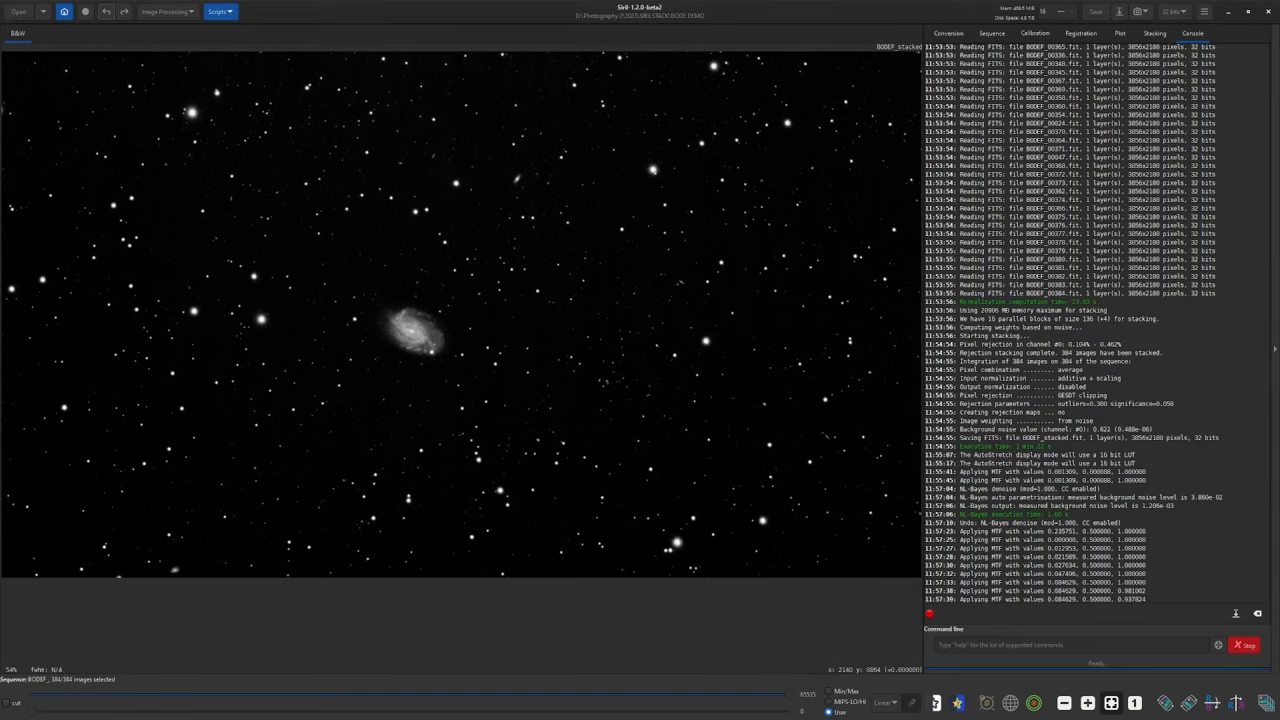